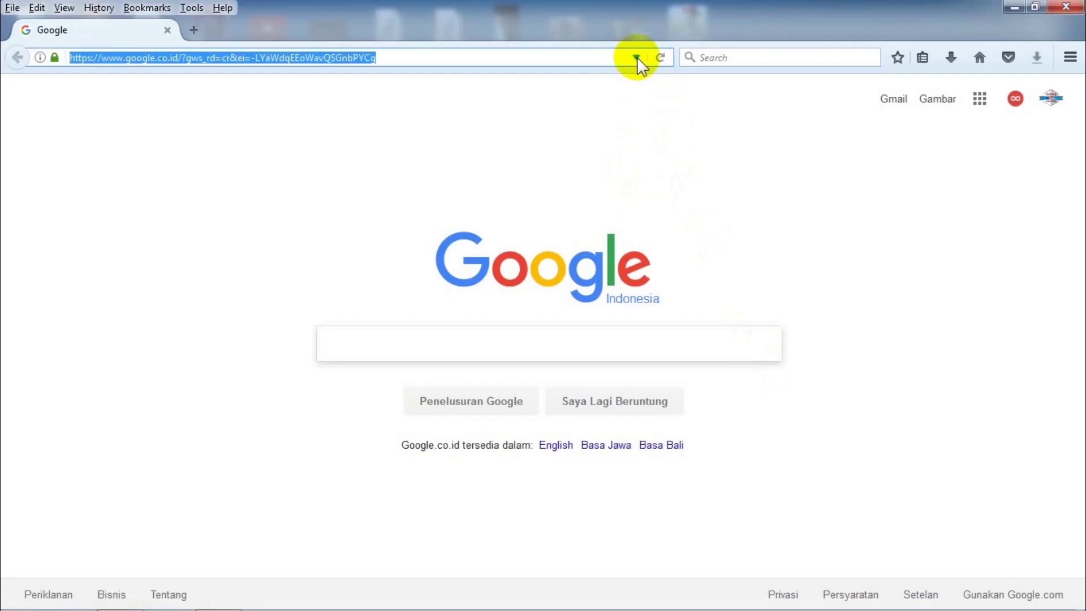
Go to YouTube, search for the channel, open its page and zoom the page to 133%
left_click(636, 57)
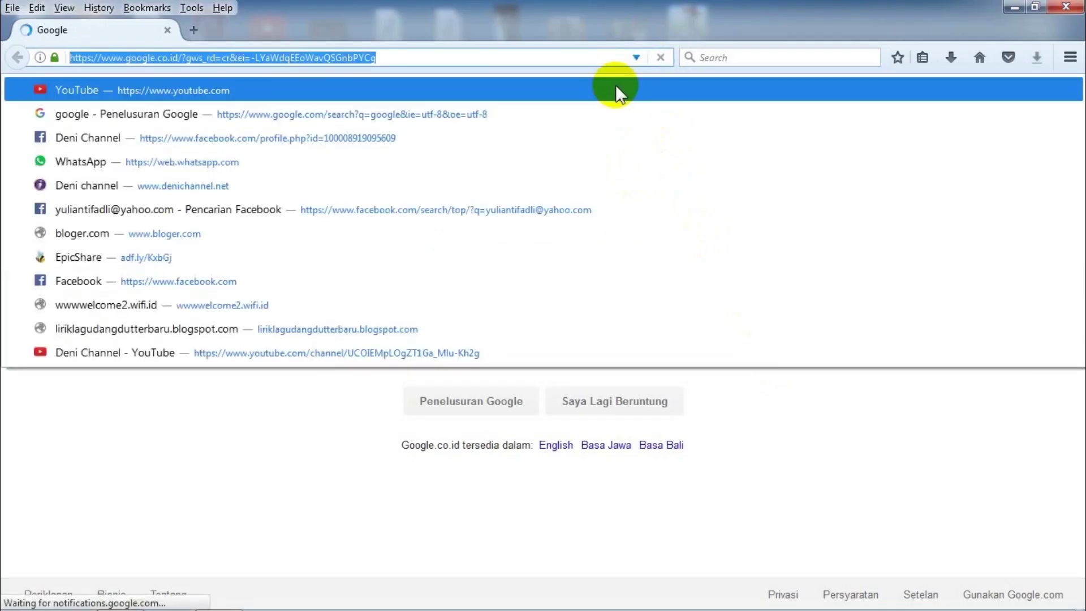
left_click(616, 88)
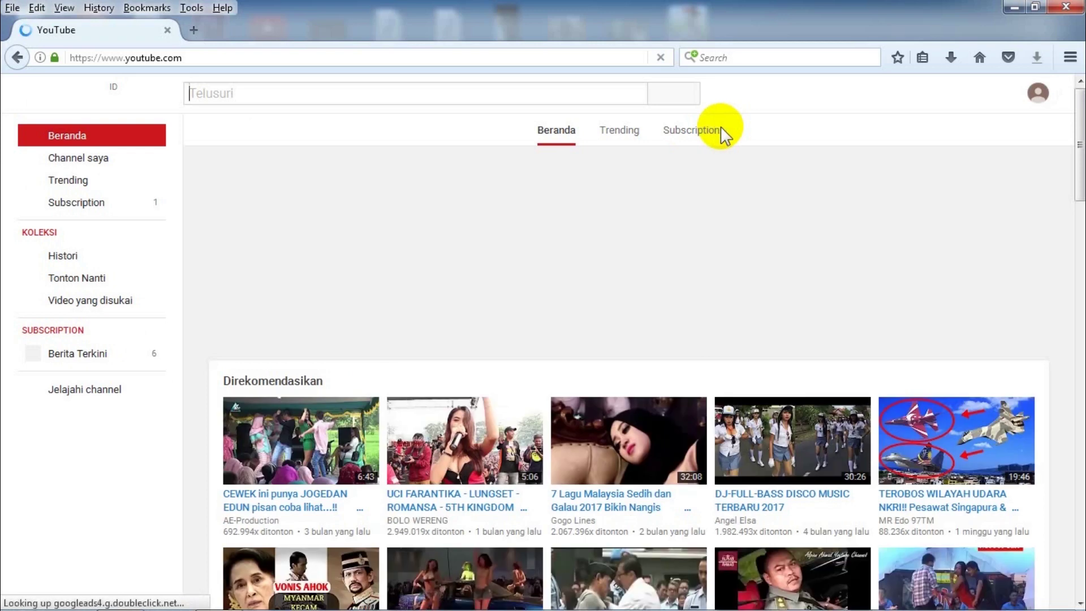
type("deni chann")
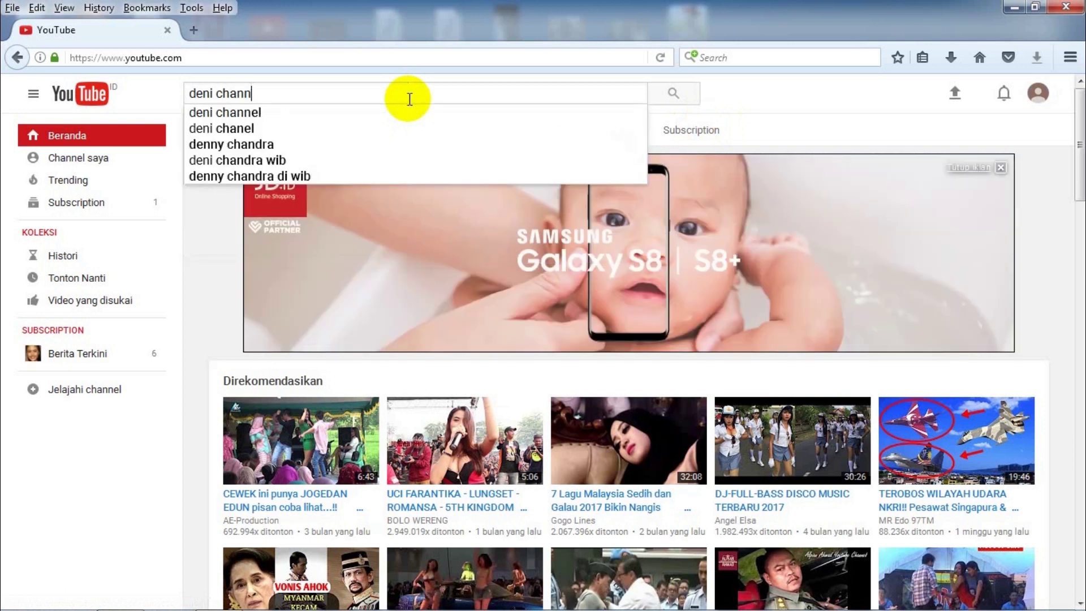
left_click(359, 111)
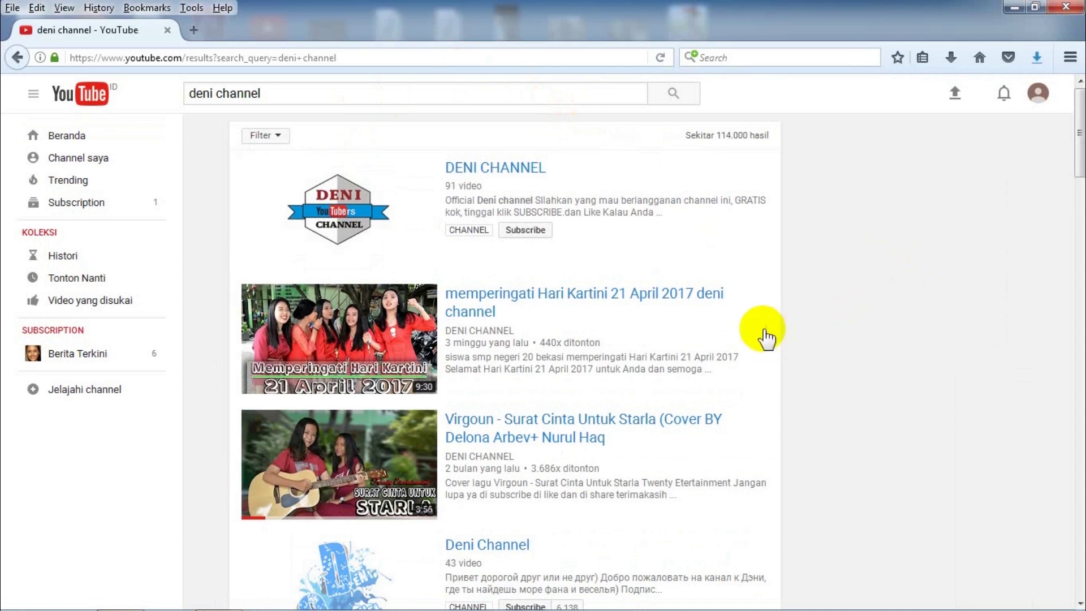
left_click(515, 169)
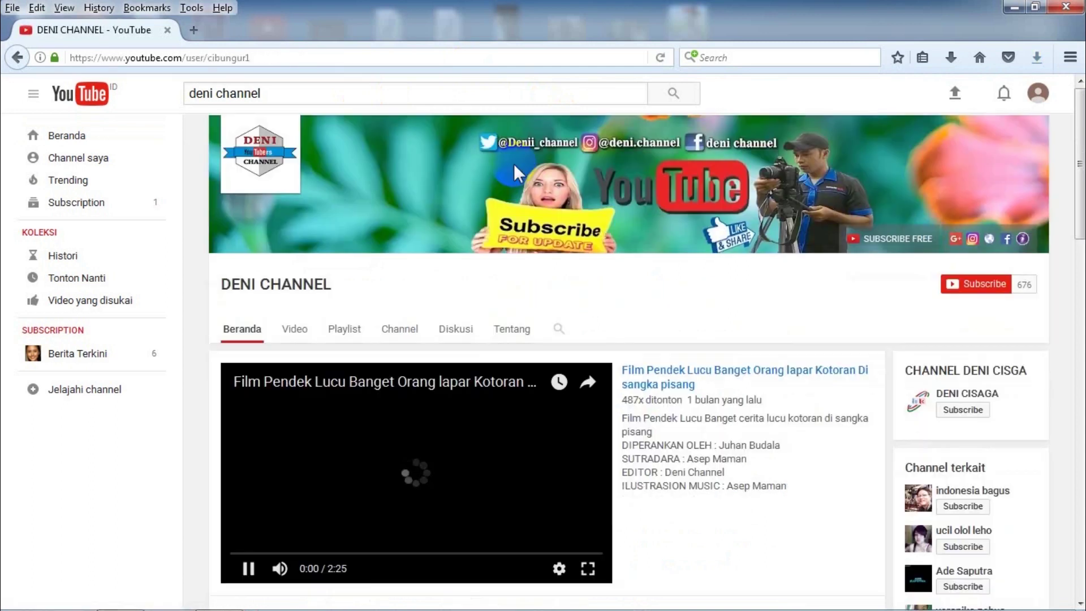
key("ctrl+plus")
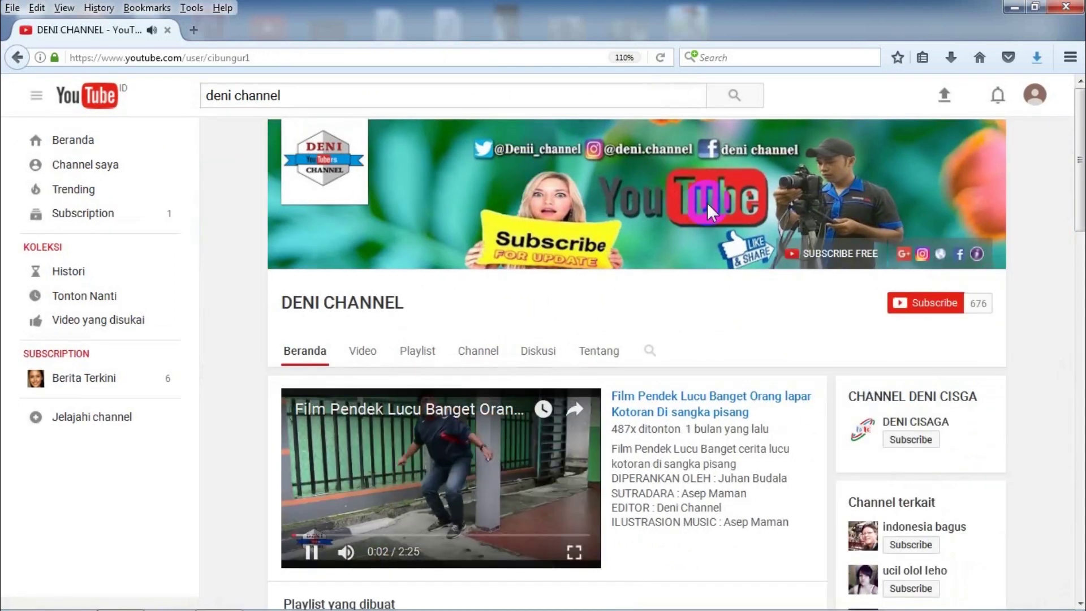
key("ctrl+plus")
key("ctrl+plus")
Subscribe to the channel and save 'Kirimi saya semua notifikasi' in its notification settings
left_click(904, 356)
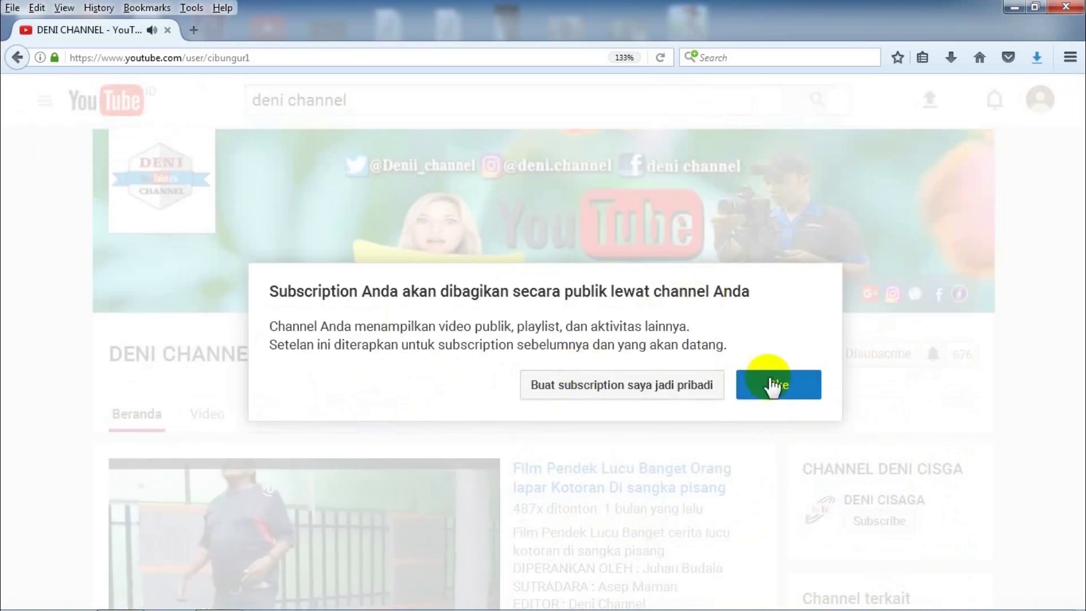
left_click(772, 385)
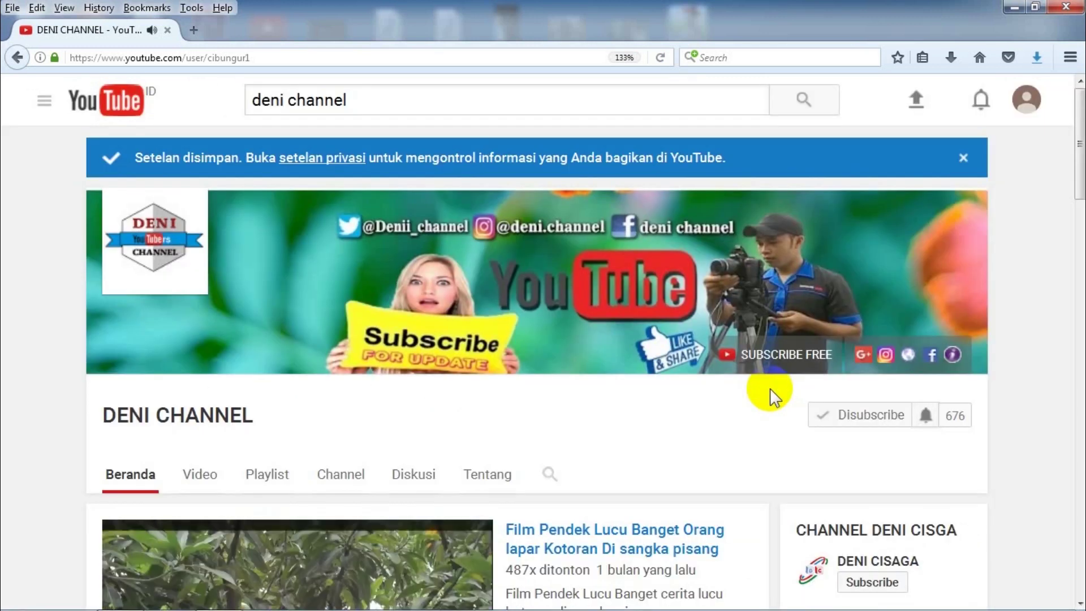
left_click(926, 417)
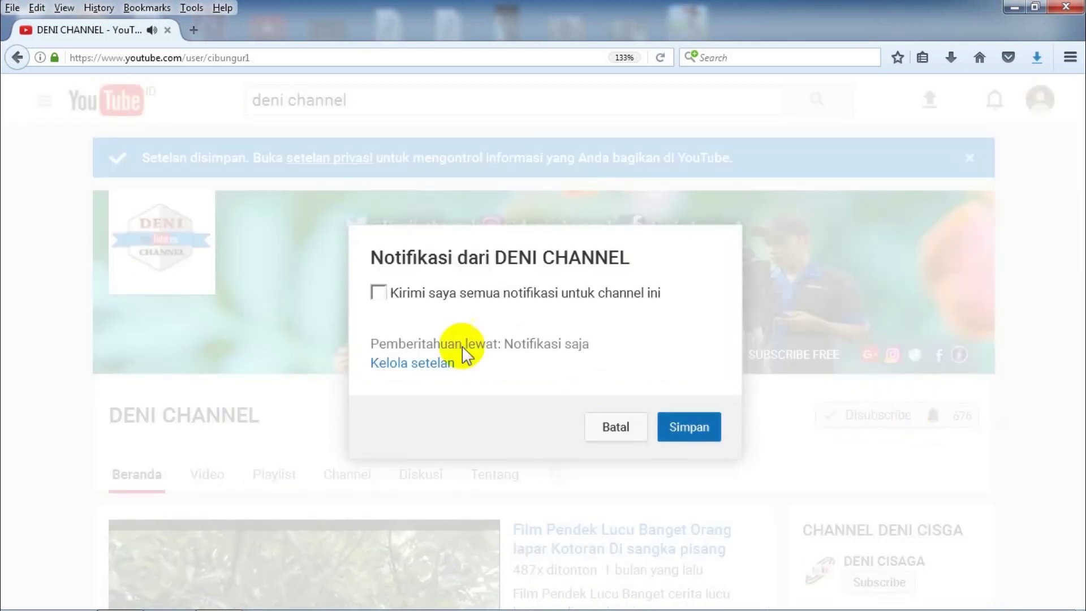
left_click(380, 294)
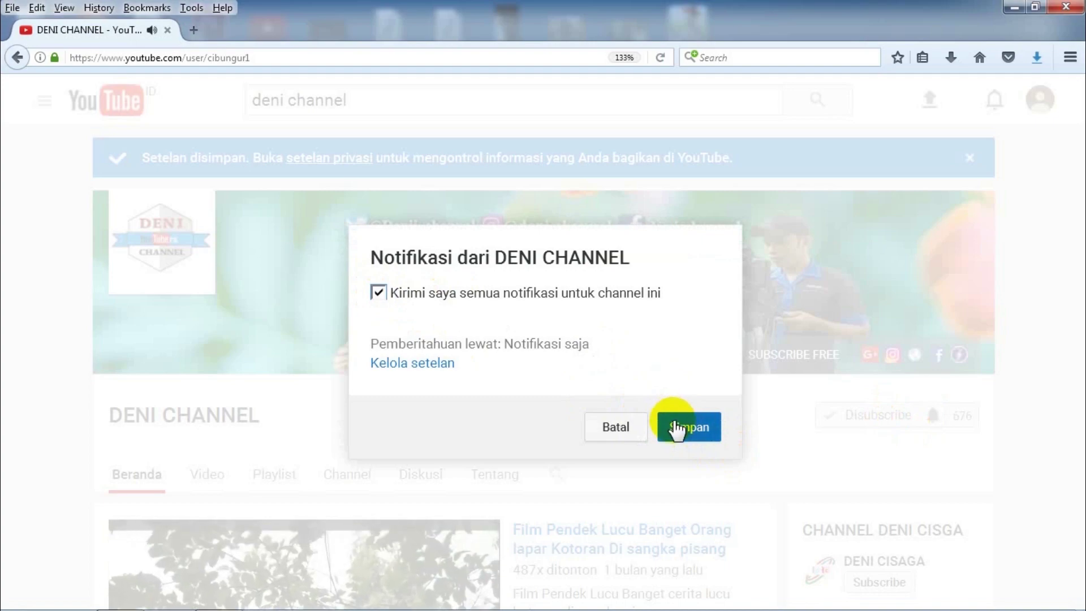
left_click(677, 430)
left_click_drag(1078, 141, 1077, 184)
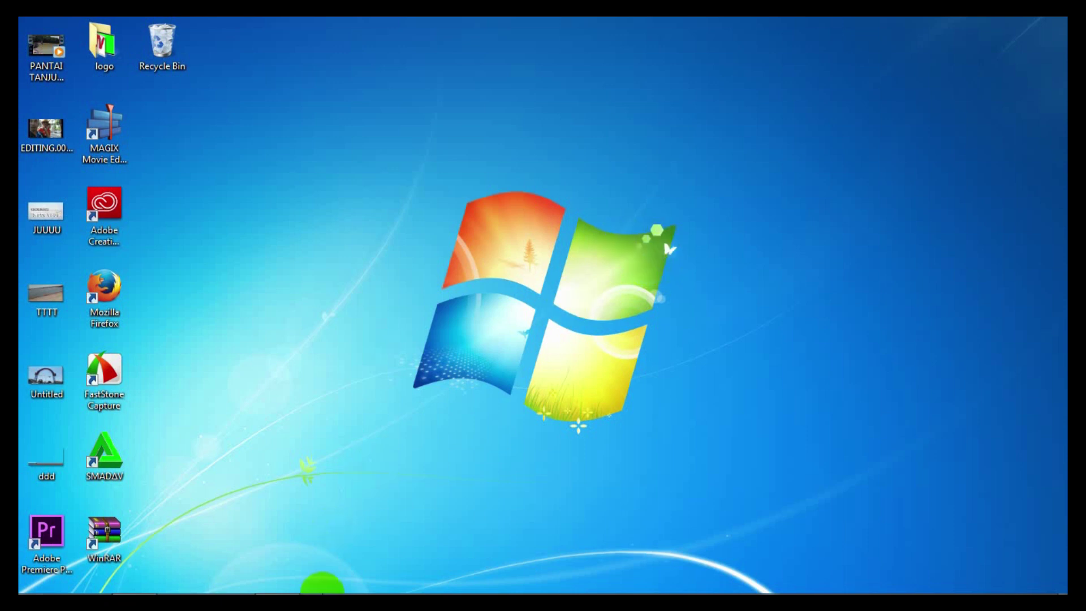
mouse_move(320, 591)
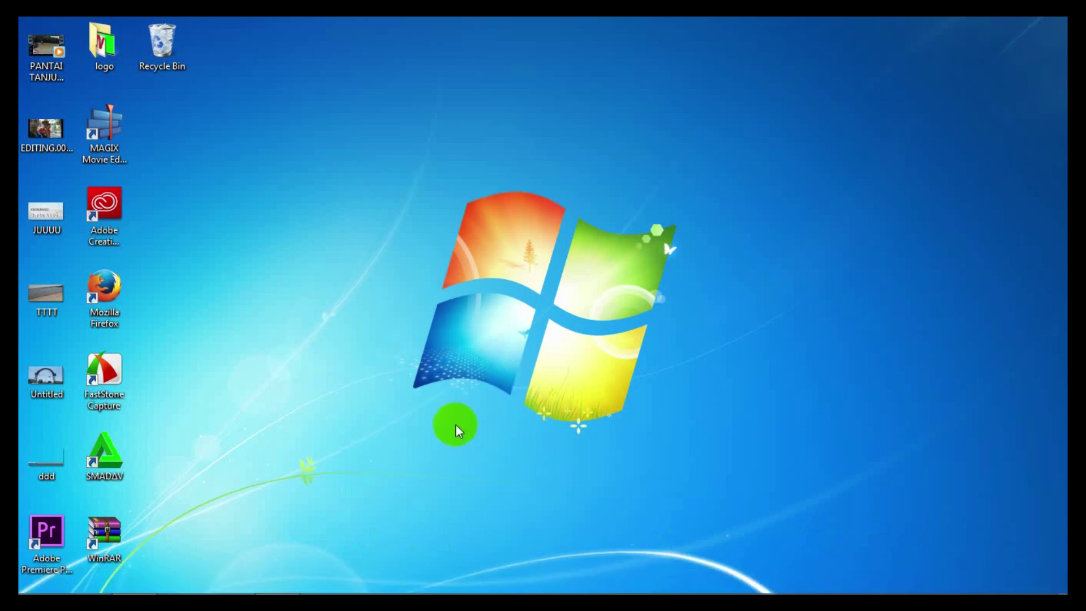
left_click(280, 592)
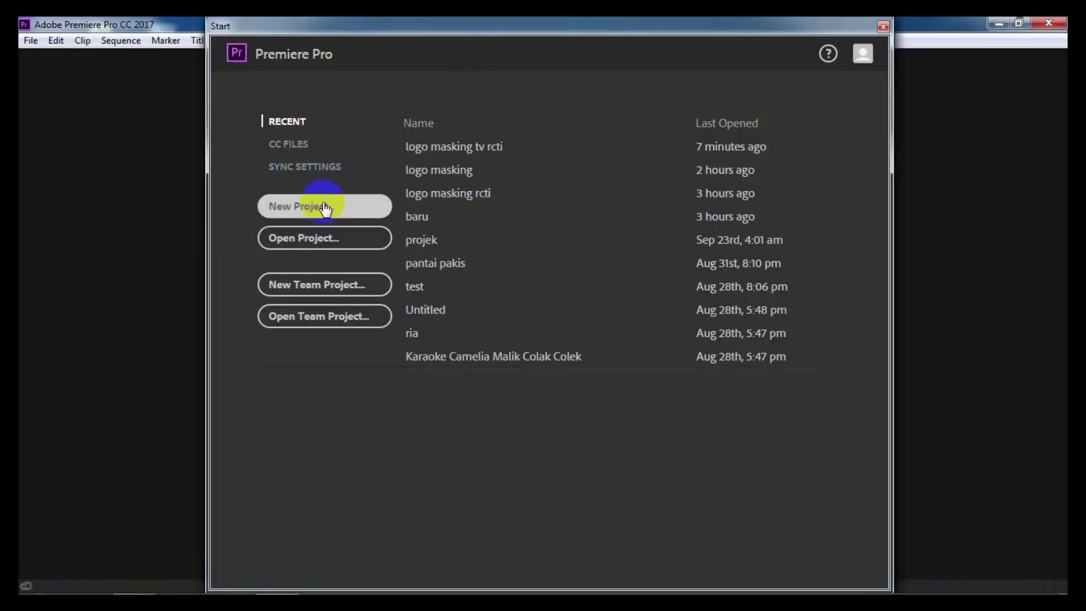
Create a new Premiere project named 'logo rcti' from the Start screen
left_click(317, 206)
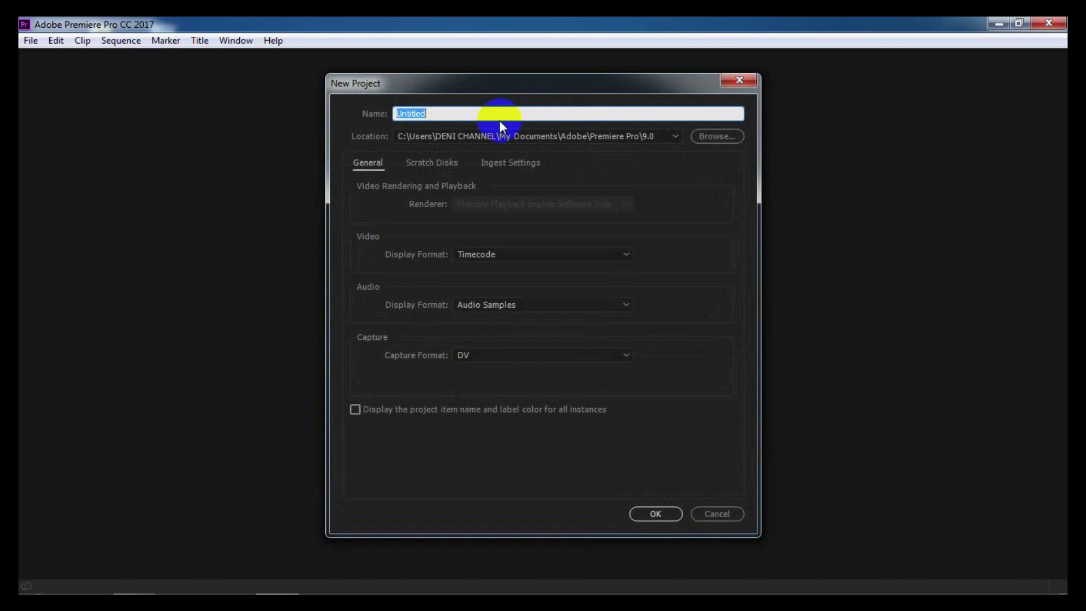
type("logo r")
type("cti")
left_click(656, 515)
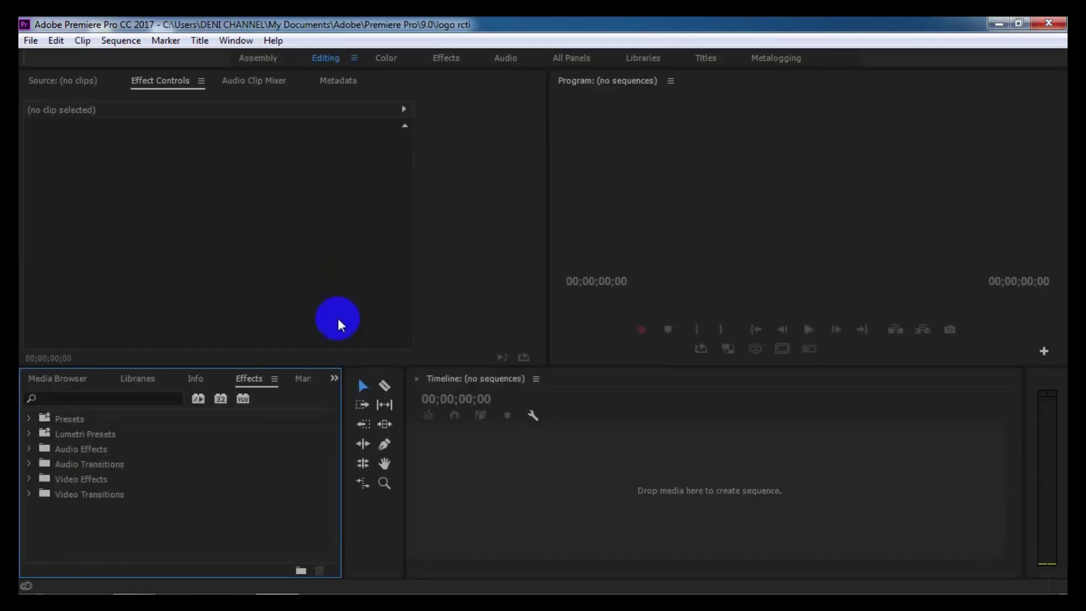
left_click(339, 378)
Add a sequence using the custom EDITING VIDEO preset at 1920×1080, 25 fps
left_click(362, 394)
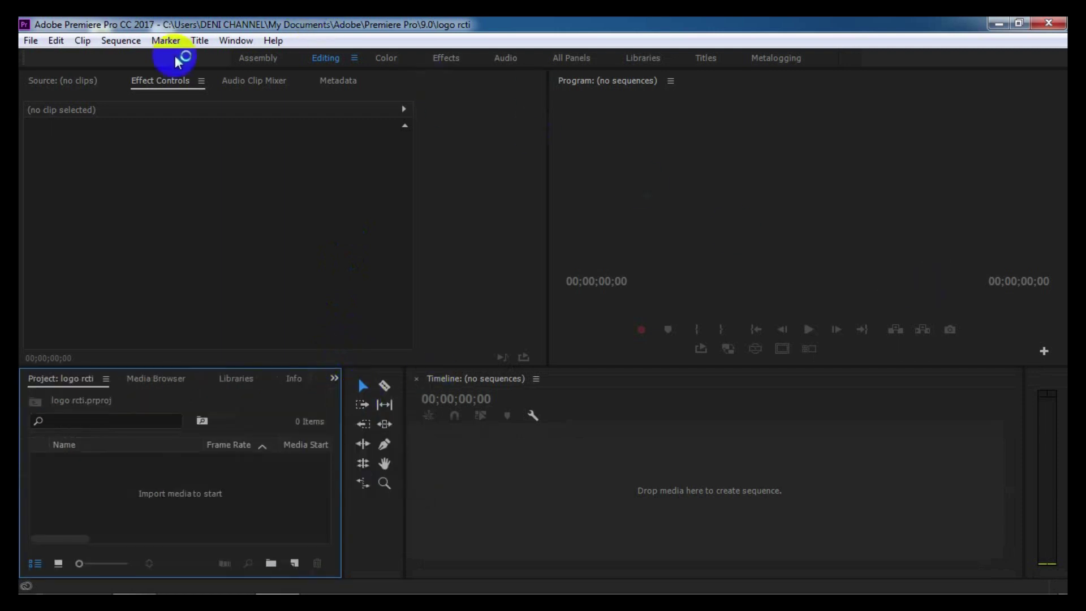
left_click(30, 40)
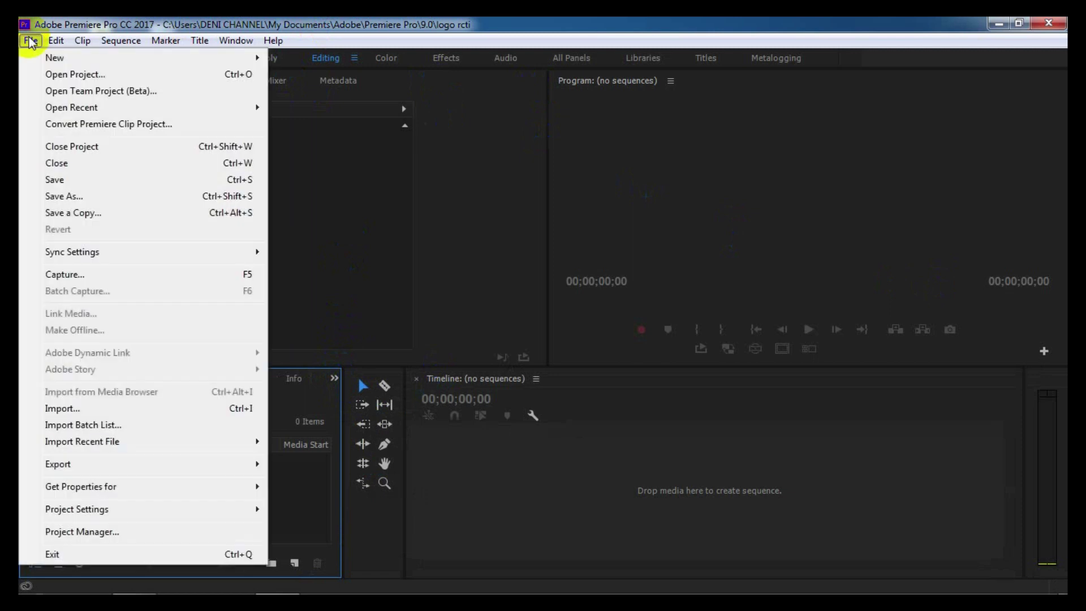
mouse_move(52, 61)
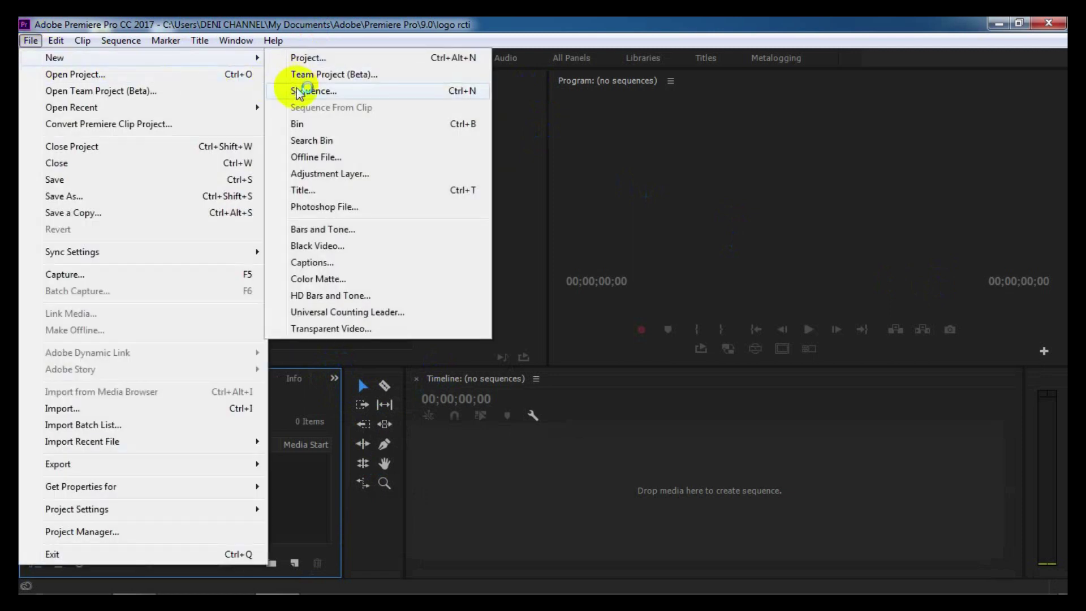
left_click(299, 92)
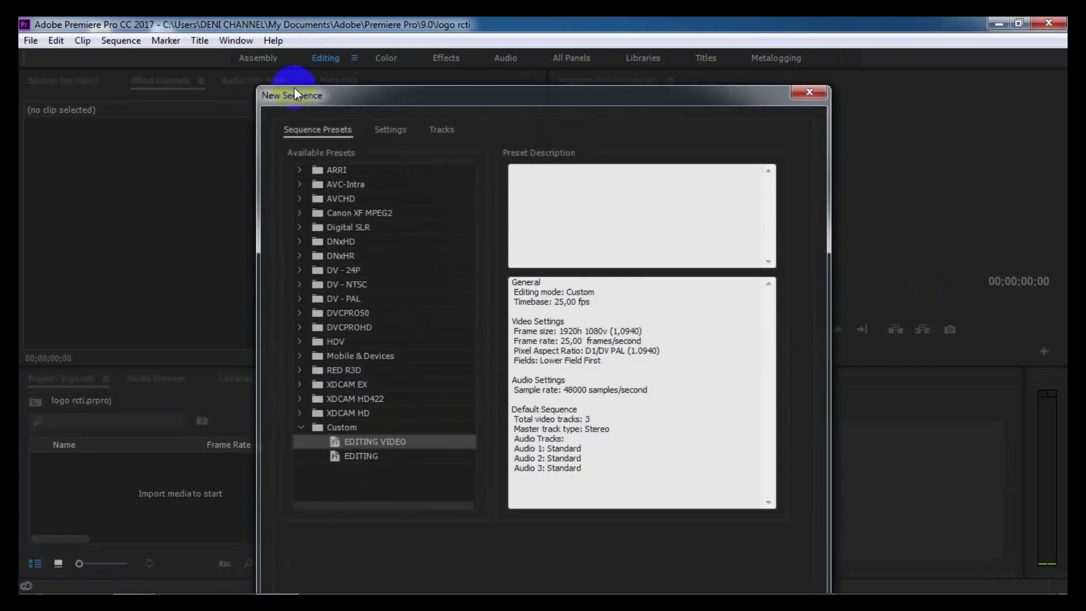
left_click(399, 130)
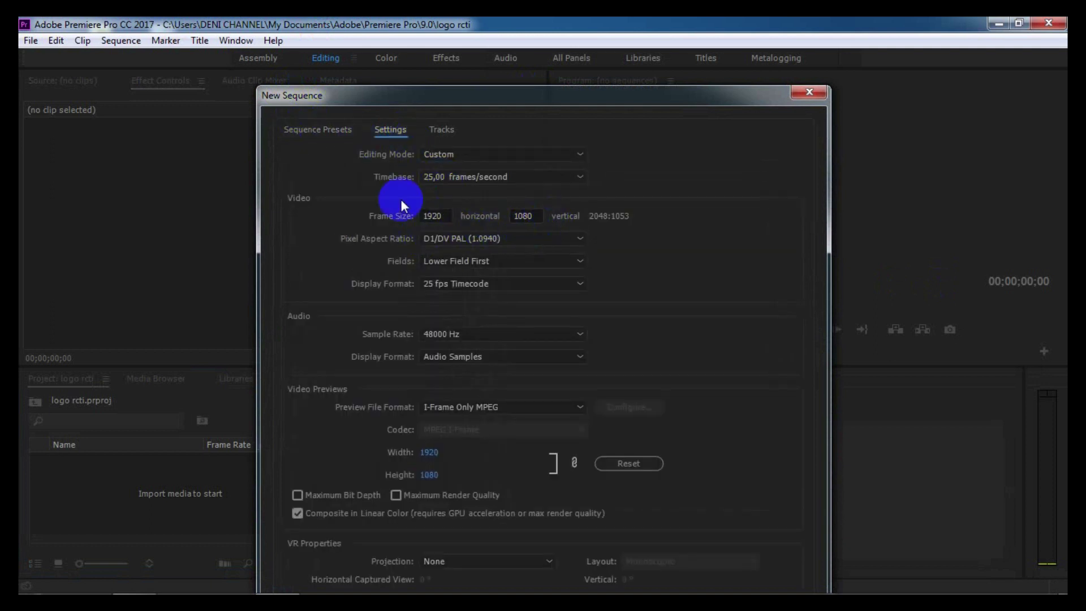
left_click(332, 134)
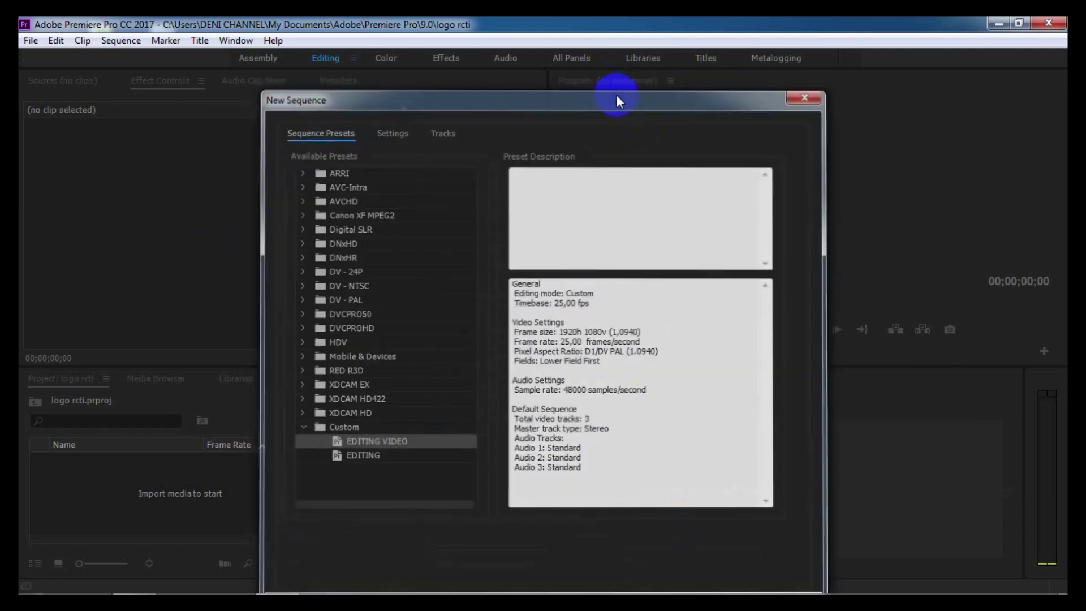
key("Return")
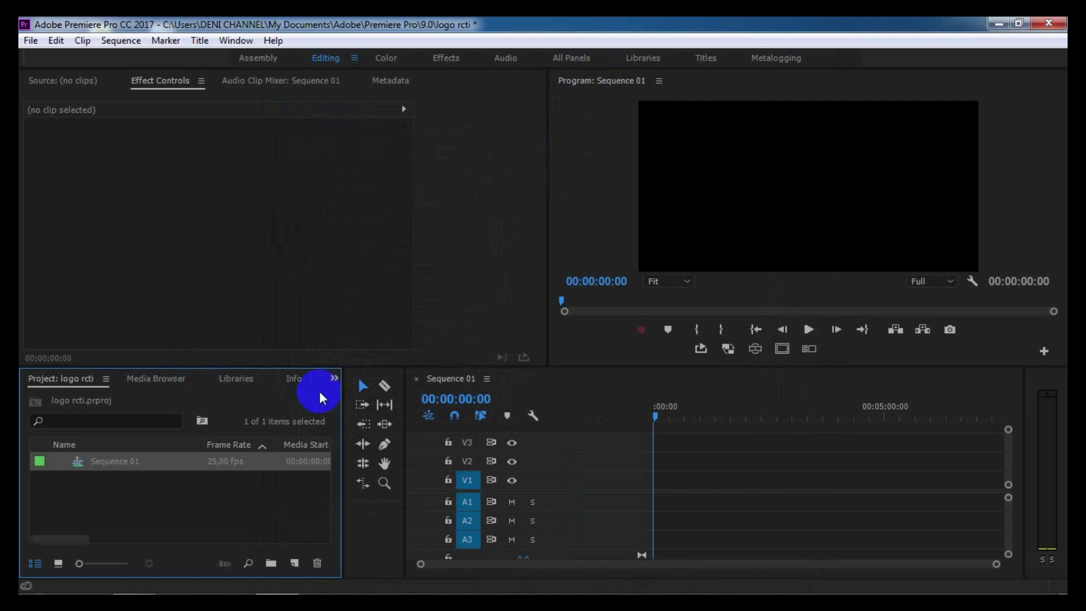
Import SinemArt-2.png from the desktop logo folder and drop it onto the Sequence 01 timeline
right_click(385, 583)
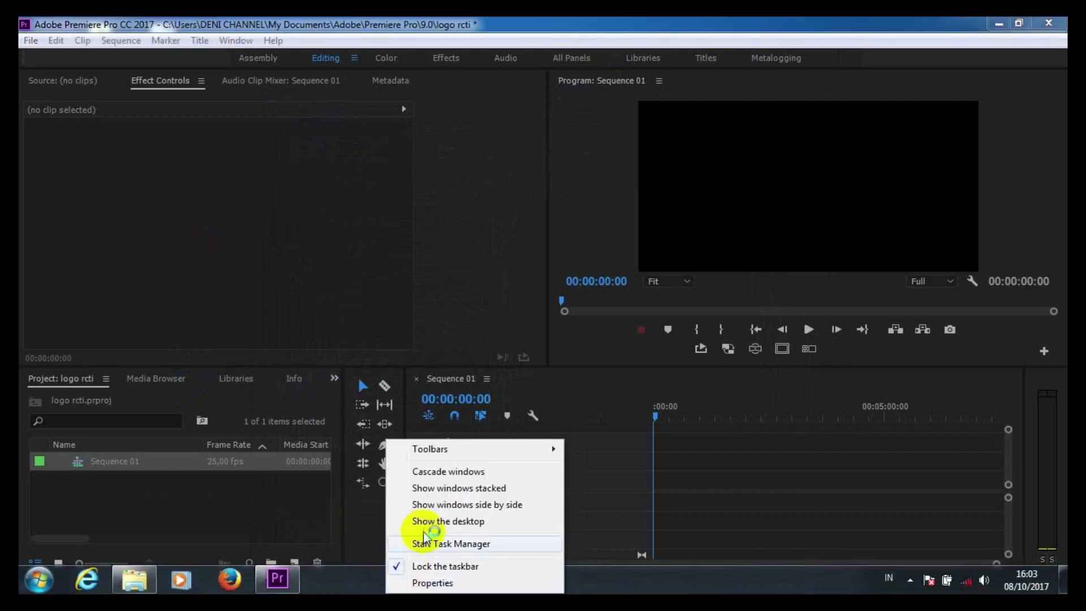
left_click(425, 529)
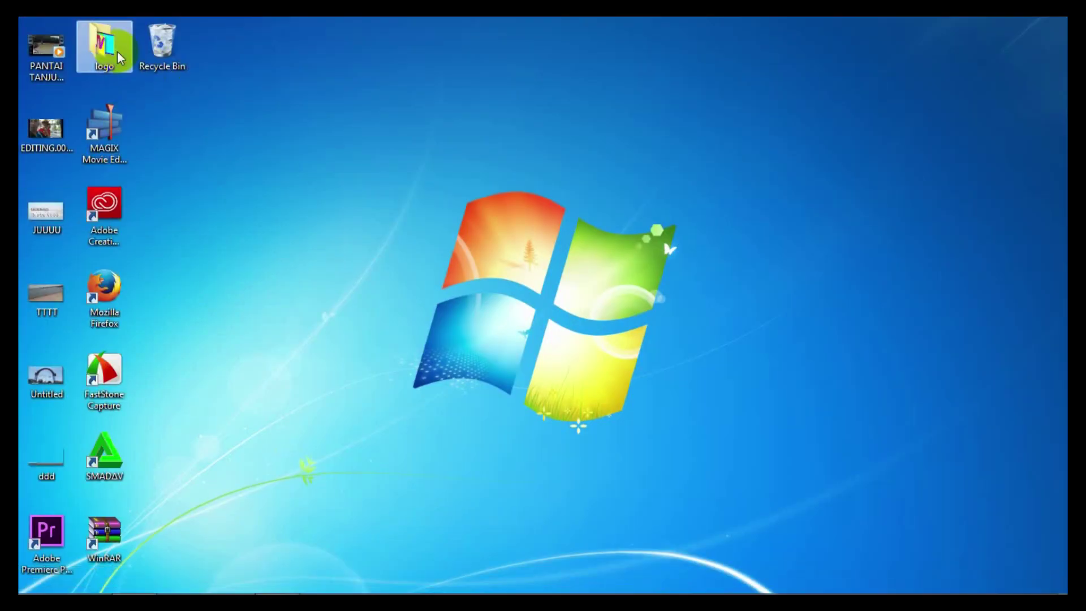
double_click(113, 48)
mouse_move(649, 122)
left_mouse_down()
mouse_move(343, 590)
mouse_move(172, 500)
left_mouse_up()
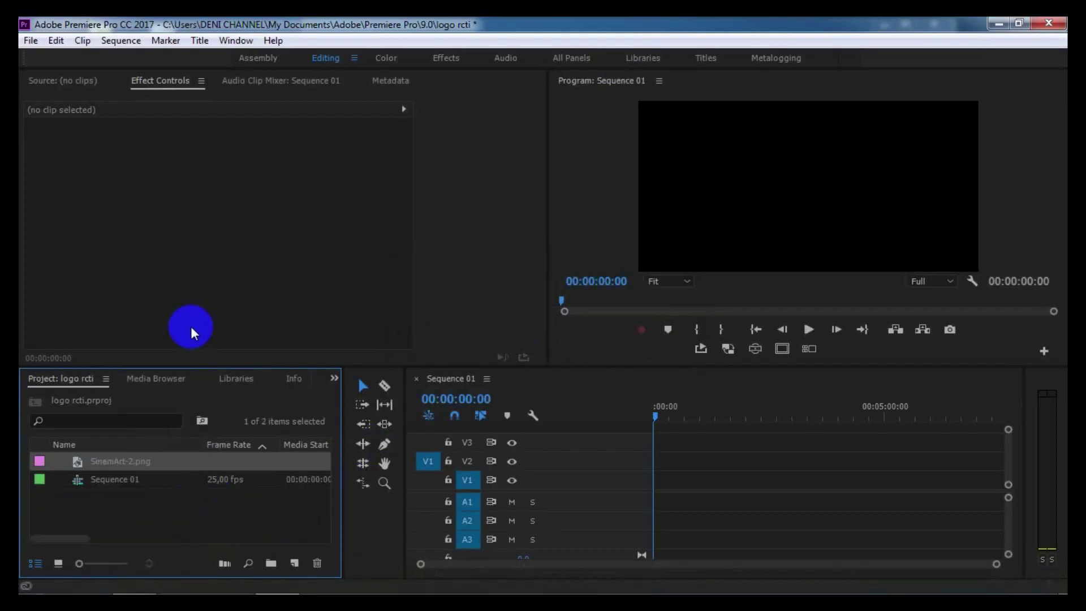
mouse_move(75, 468)
left_mouse_down()
mouse_move(371, 474)
mouse_move(655, 442)
left_mouse_up()
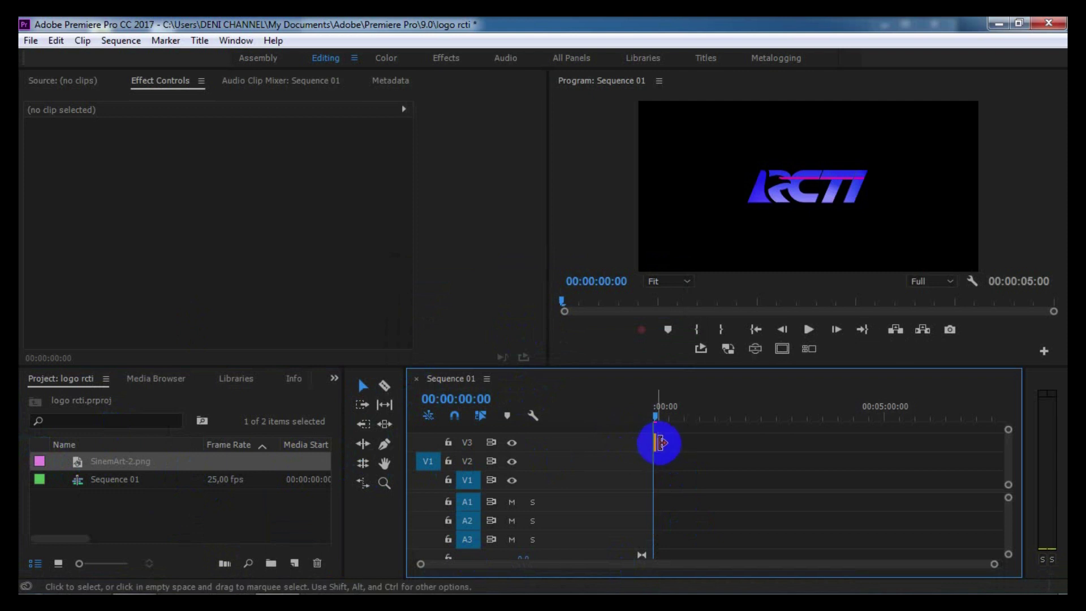
Copy the logo clip and paste a second copy at 00:00:09:19
left_click(657, 443)
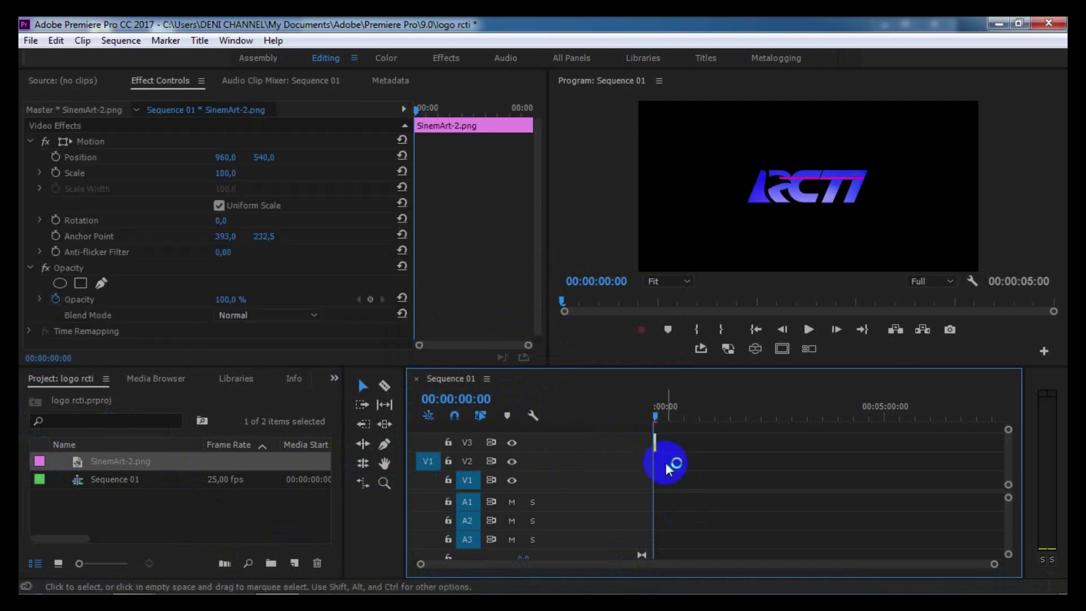
mouse_move(995, 564)
left_mouse_down()
mouse_move(892, 573)
mouse_move(594, 564)
left_mouse_up()
right_click(677, 442)
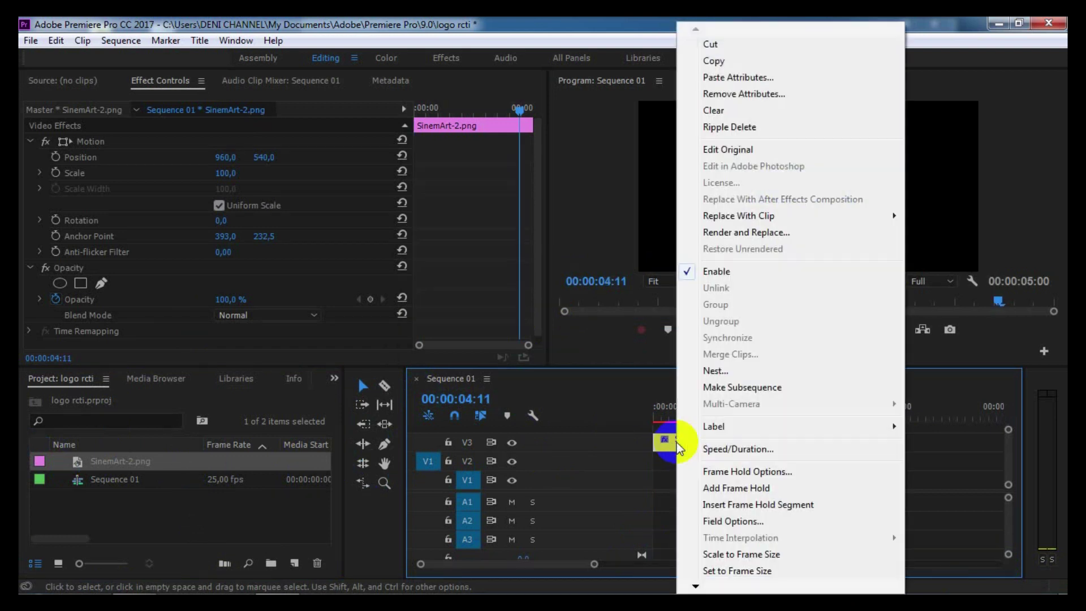
left_click(714, 60)
left_click_drag(762, 417, 731, 416)
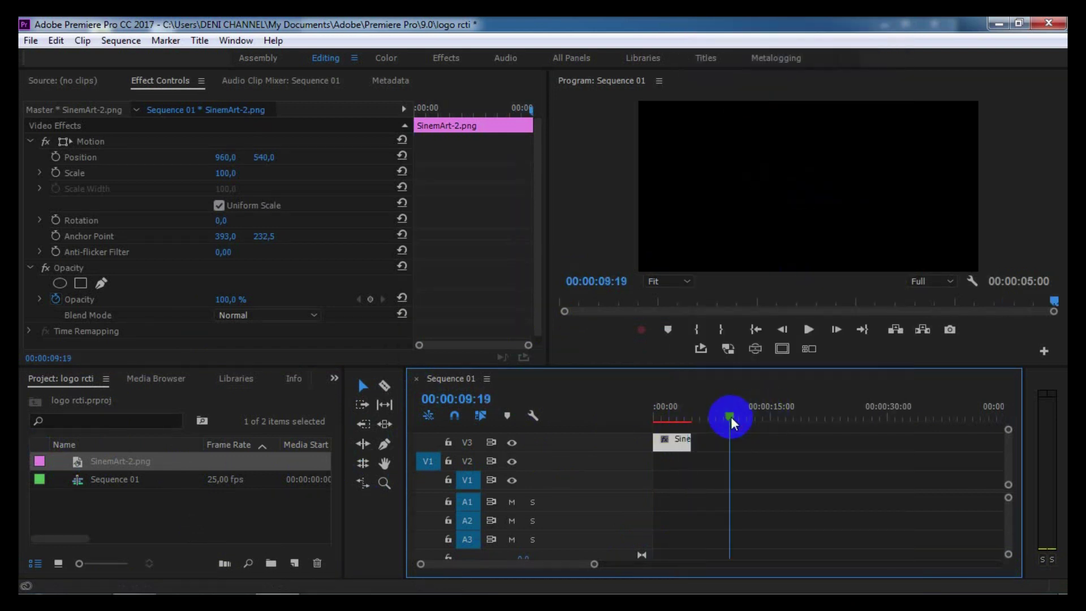
key("ctrl+v")
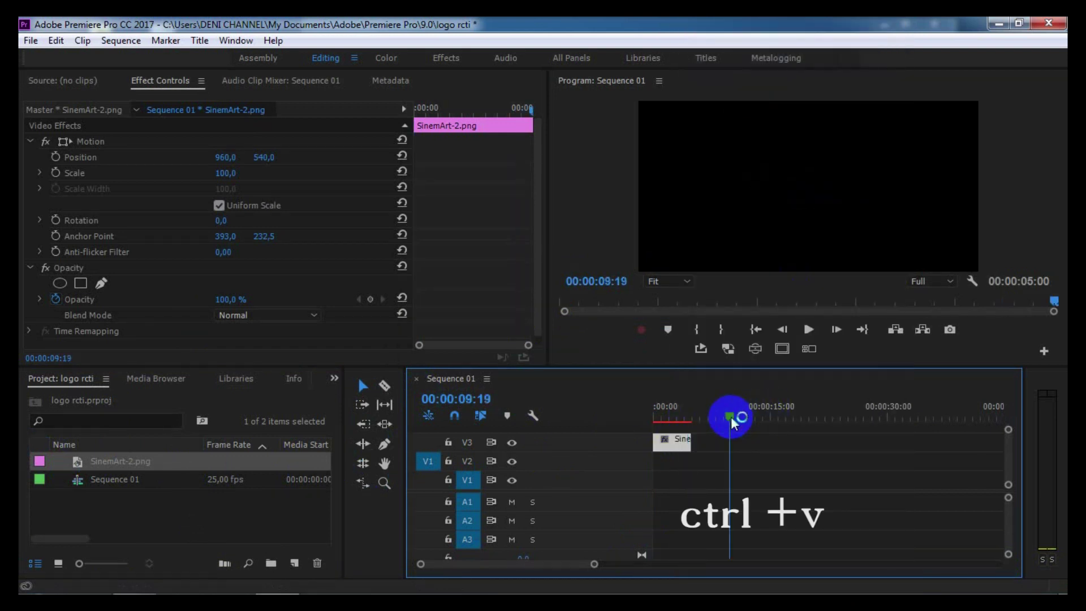
Stack the two logo copies on V4 and V2 at the sequence start, leaving V1 empty
mouse_move(741, 478)
left_mouse_down()
mouse_move(690, 489)
mouse_move(667, 481)
left_mouse_up()
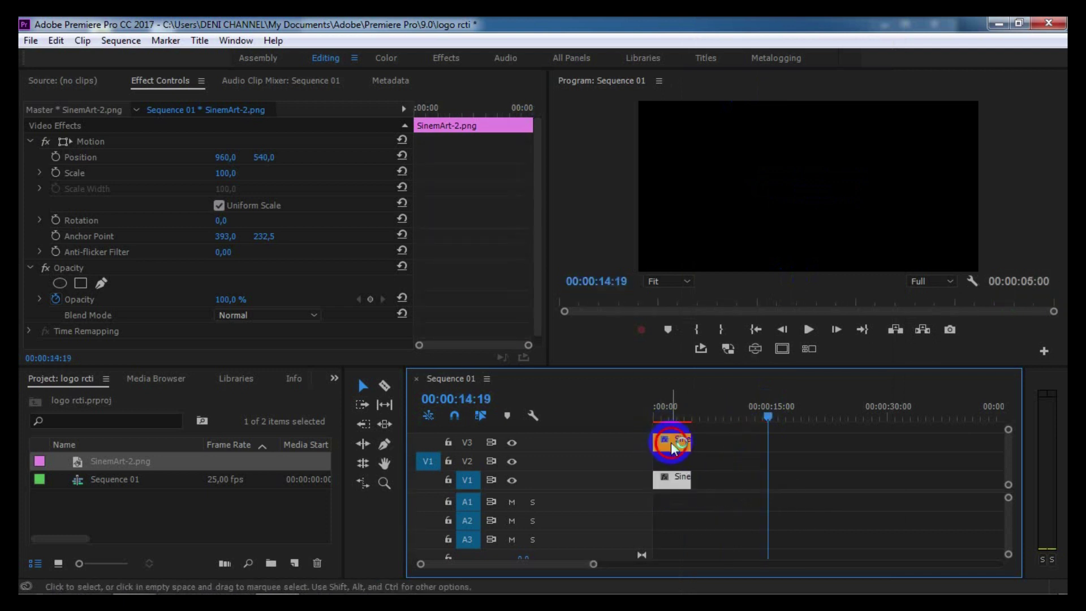
left_click_drag(671, 441, 673, 420)
left_click(671, 480)
left_click_drag(671, 481, 673, 460)
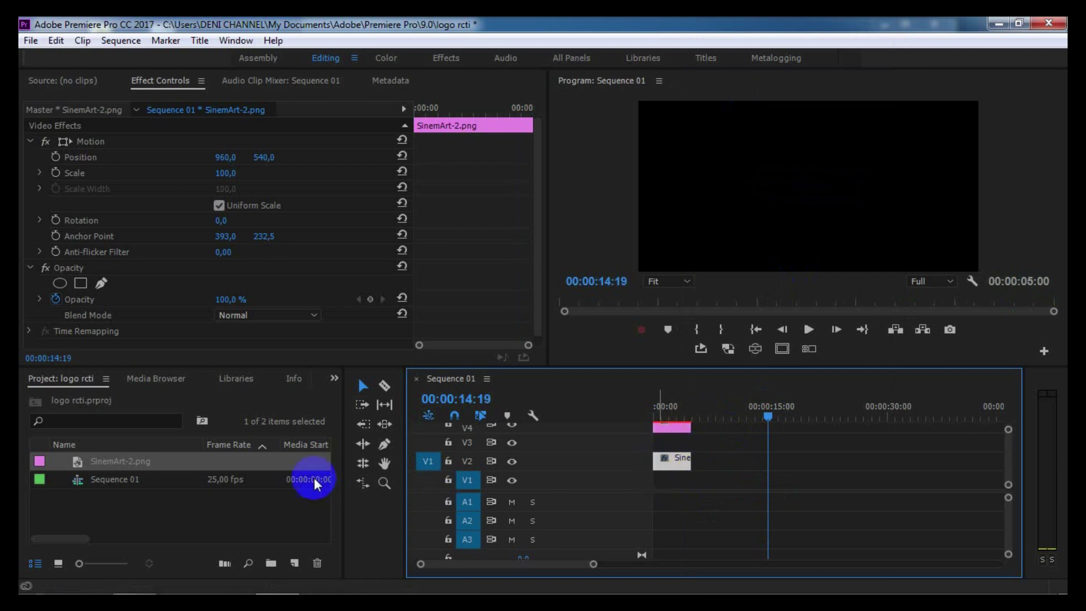
right_click(270, 396)
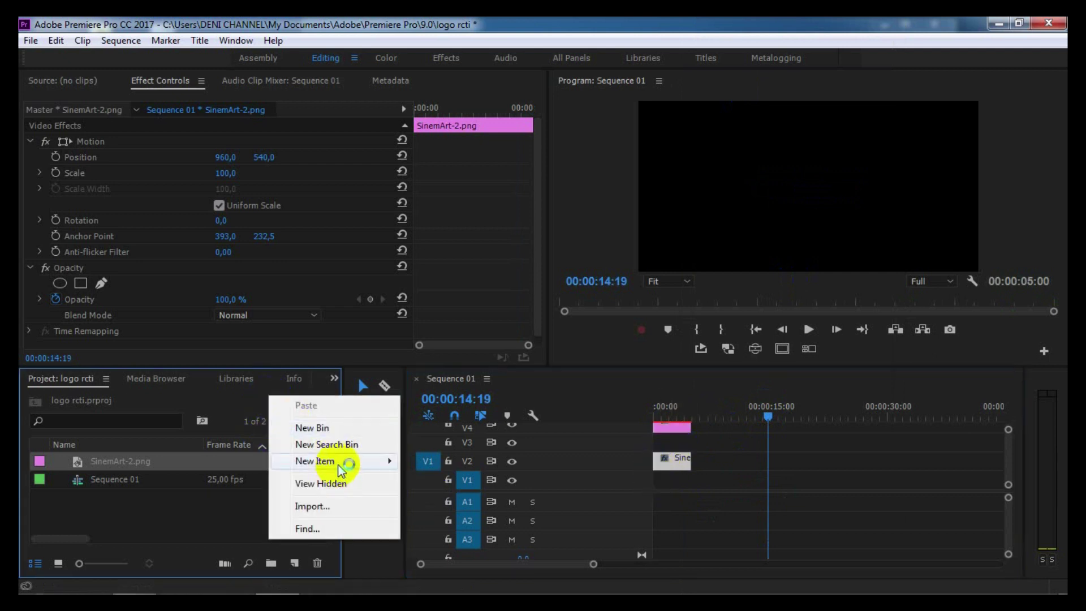
Create a green Color Matte (06F922) with default video settings and name
mouse_move(380, 461)
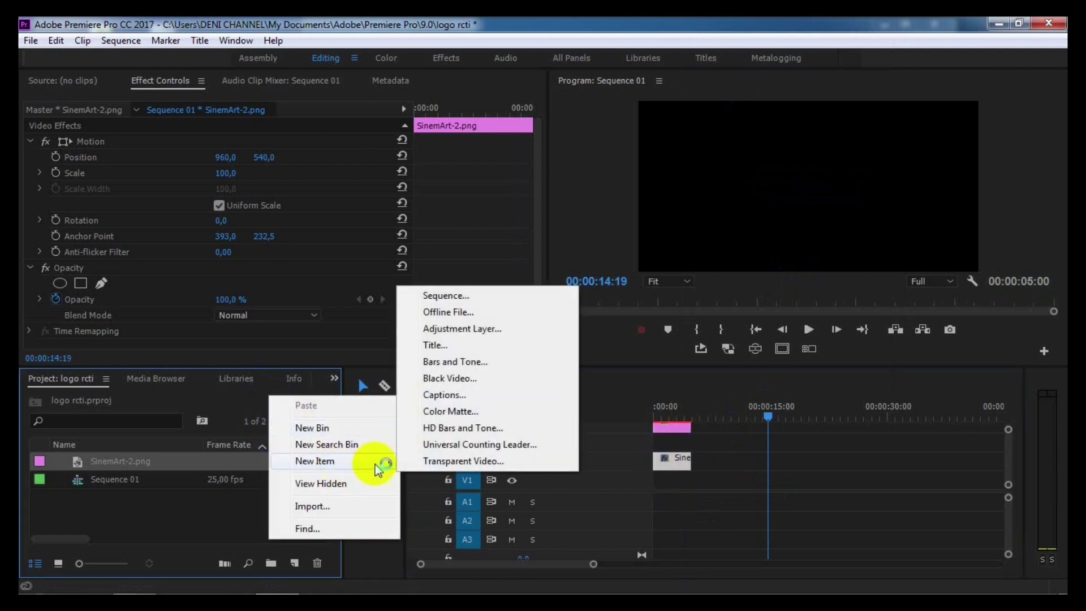
left_click(440, 417)
left_click(191, 158)
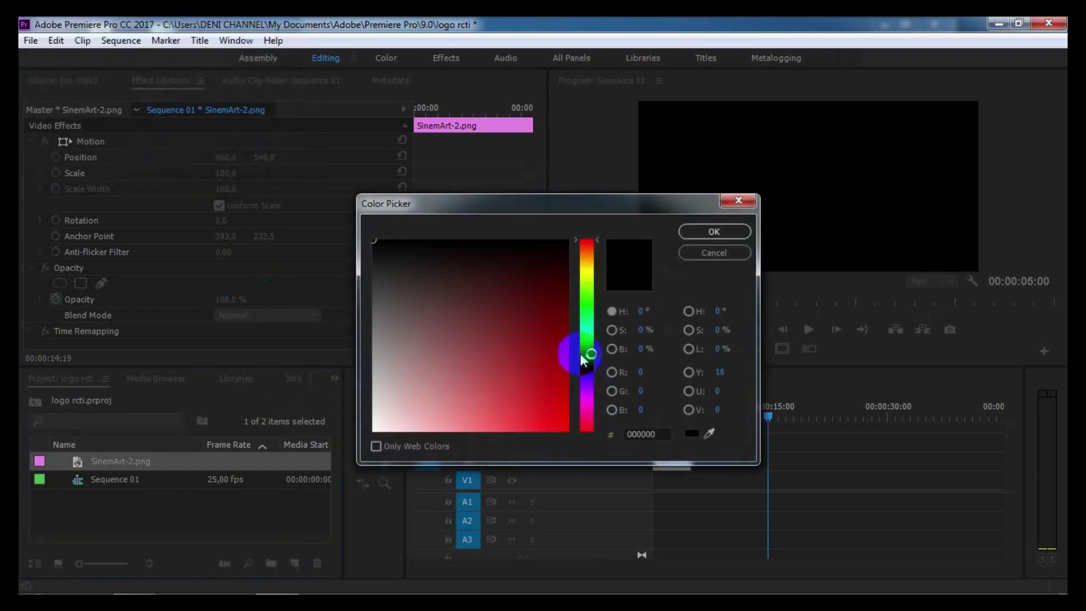
left_click(586, 321)
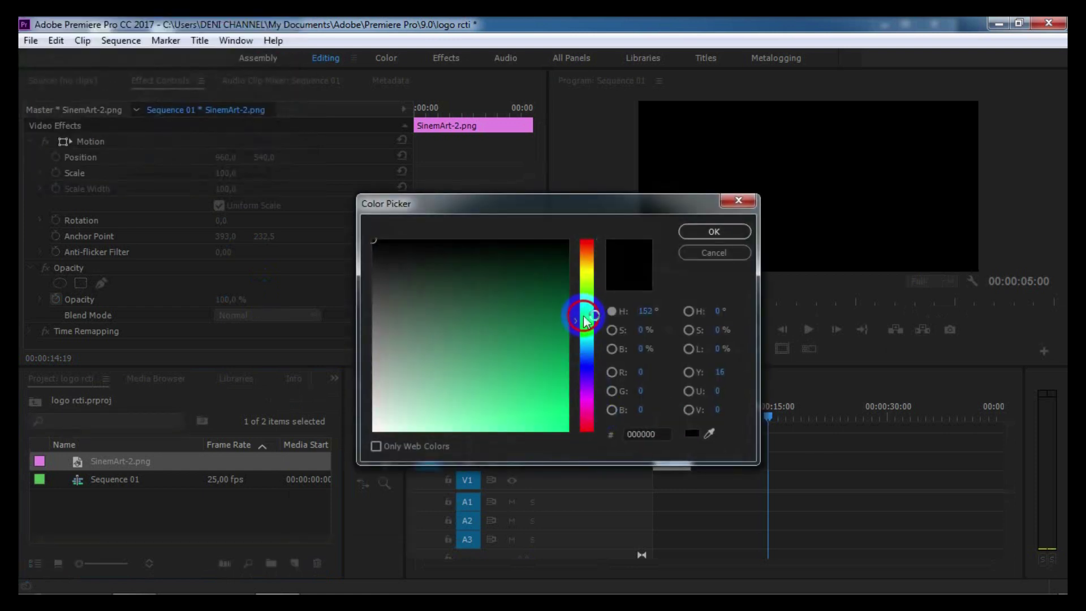
left_click_drag(583, 314, 583, 308)
left_click(568, 428)
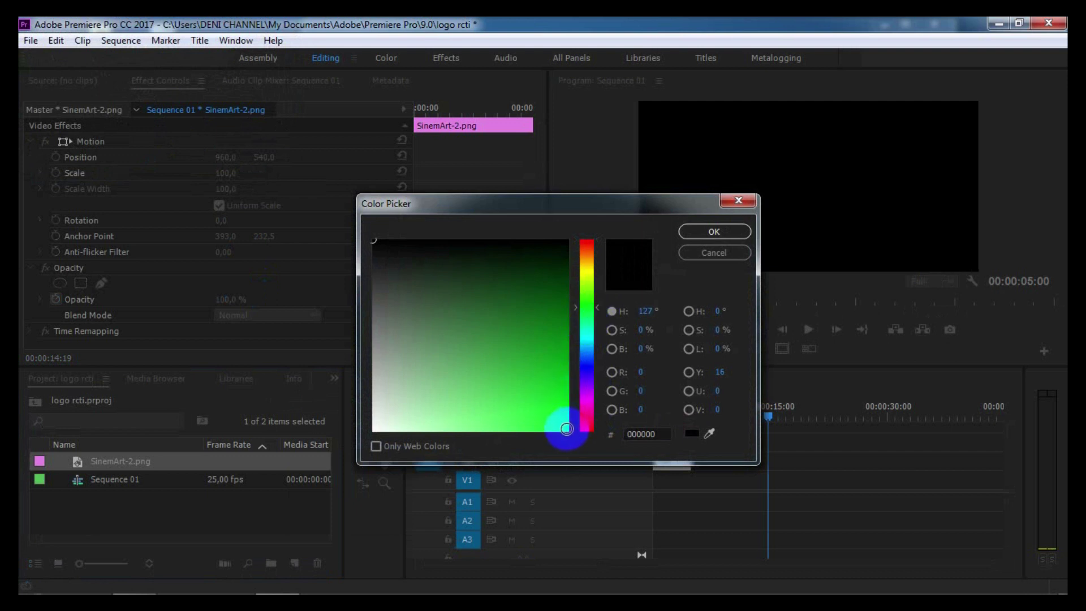
left_click_drag(566, 429, 571, 416)
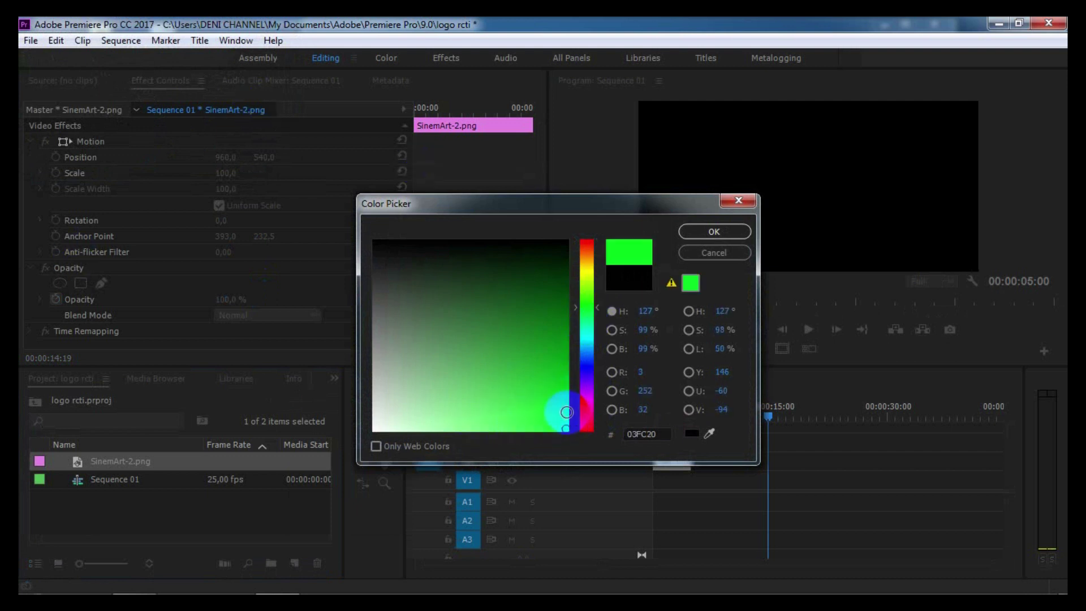
left_click_drag(564, 411, 566, 359)
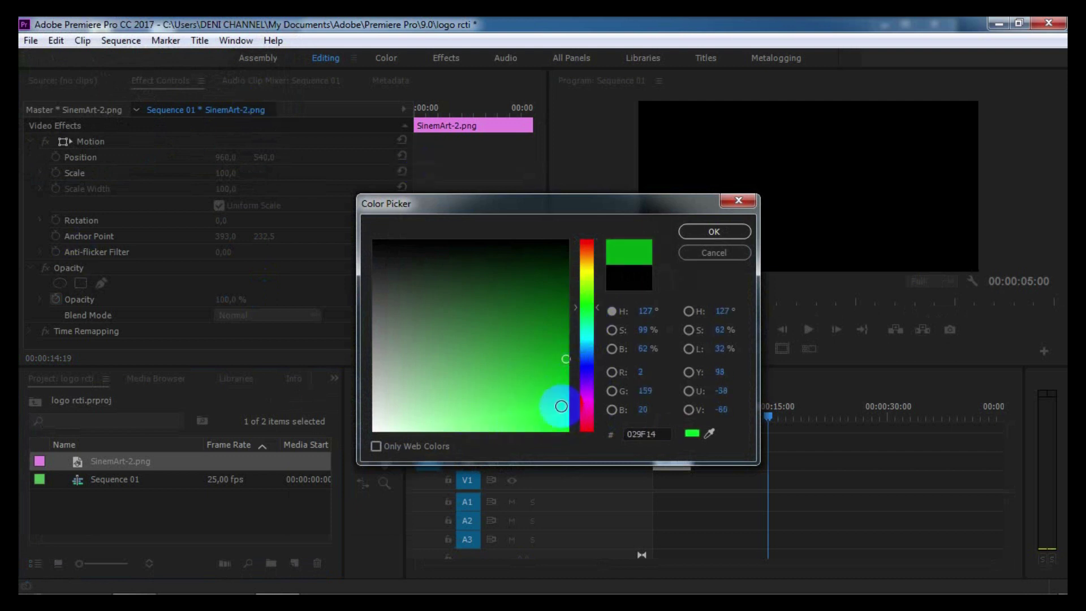
left_click(689, 233)
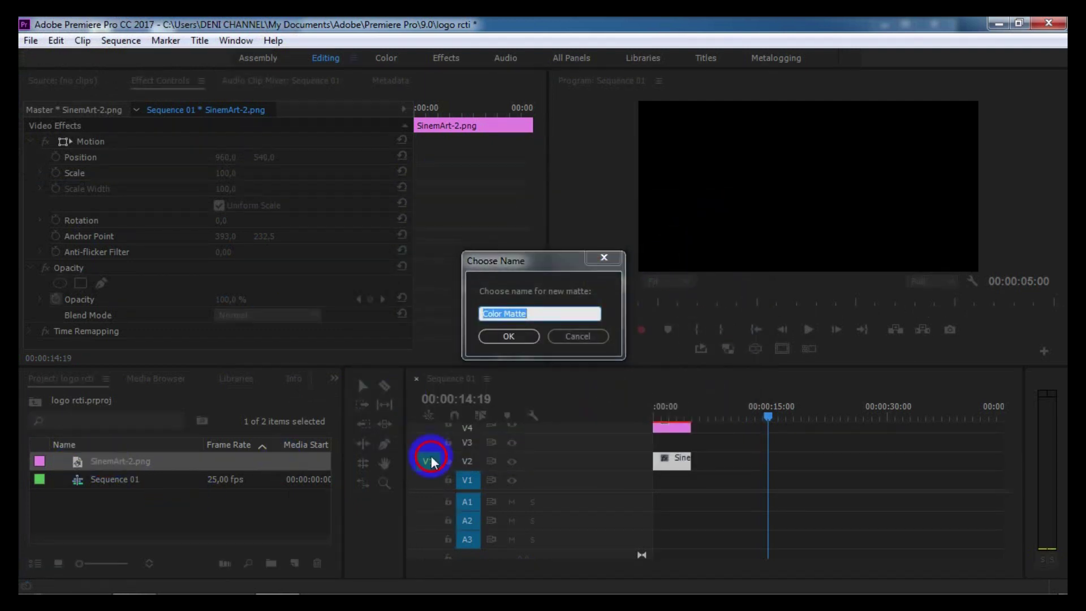
left_click(530, 342)
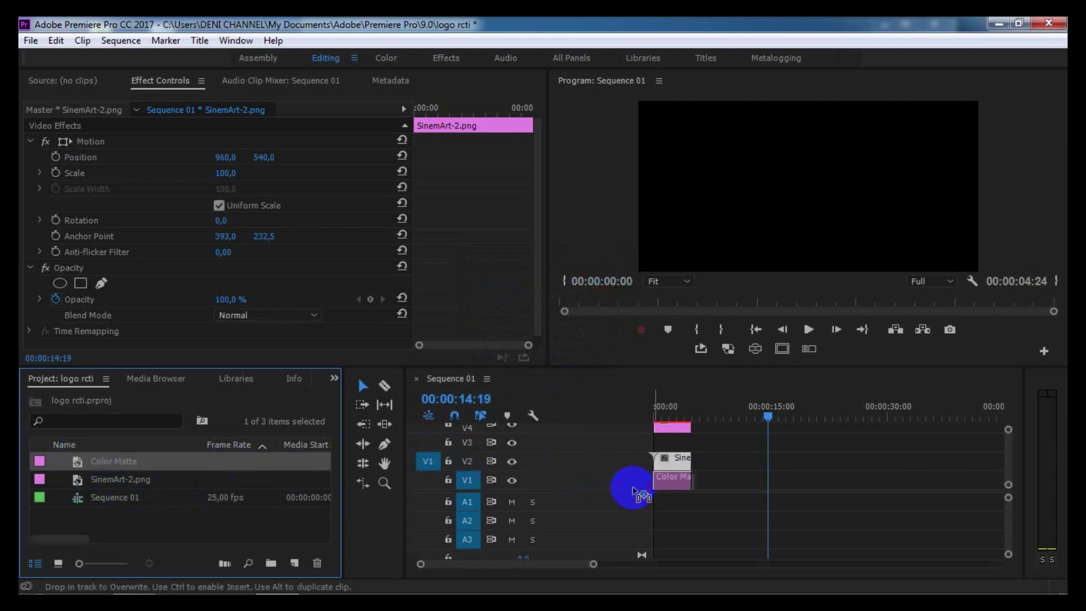
Place the Color Matte on V1 under the logo and return the playhead to the start
left_click_drag(74, 460, 630, 481)
left_click_drag(770, 413, 653, 424)
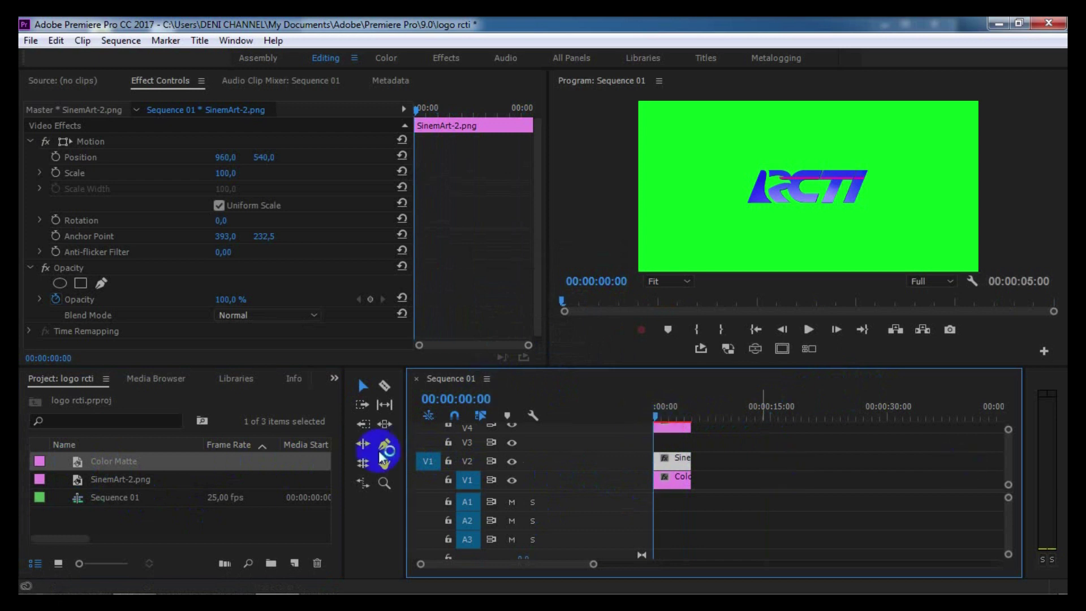
right_click(245, 399)
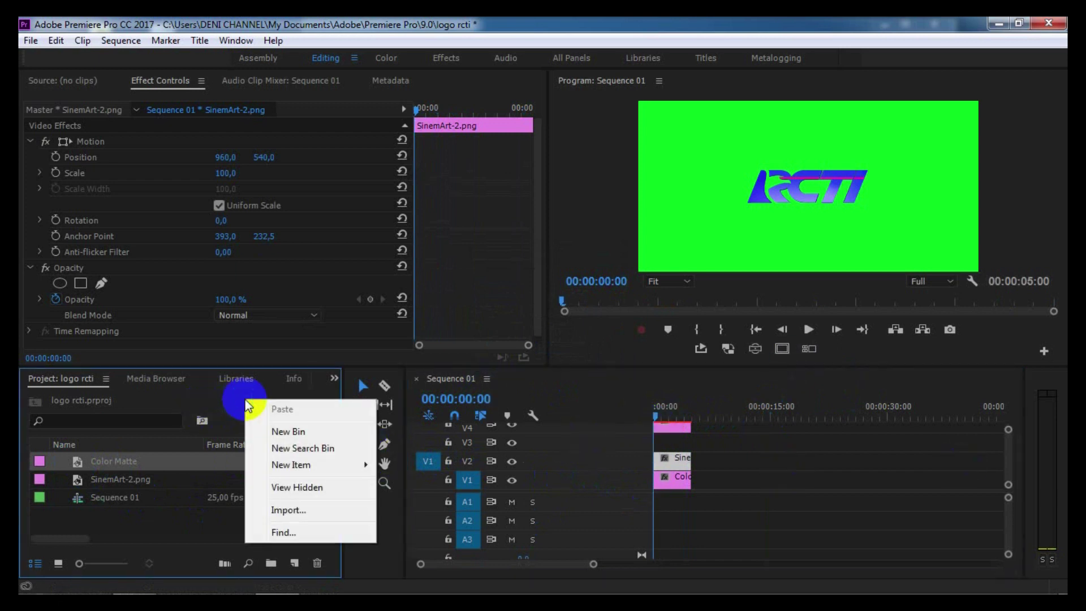
Create a 1920×1080 title named Title 01 with the default settings
mouse_move(283, 465)
left_click(423, 357)
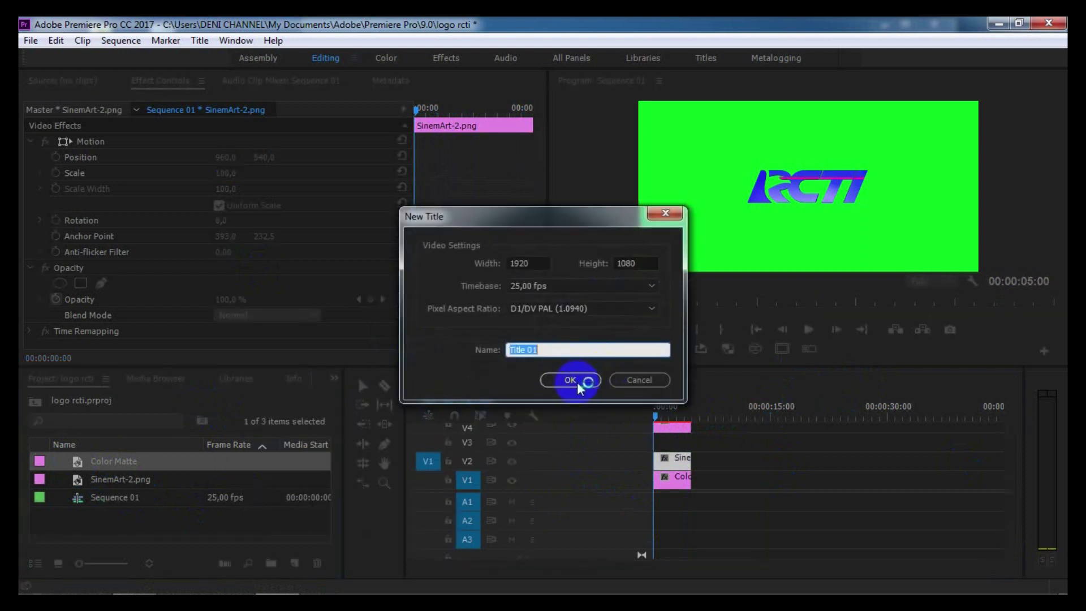
left_click(571, 380)
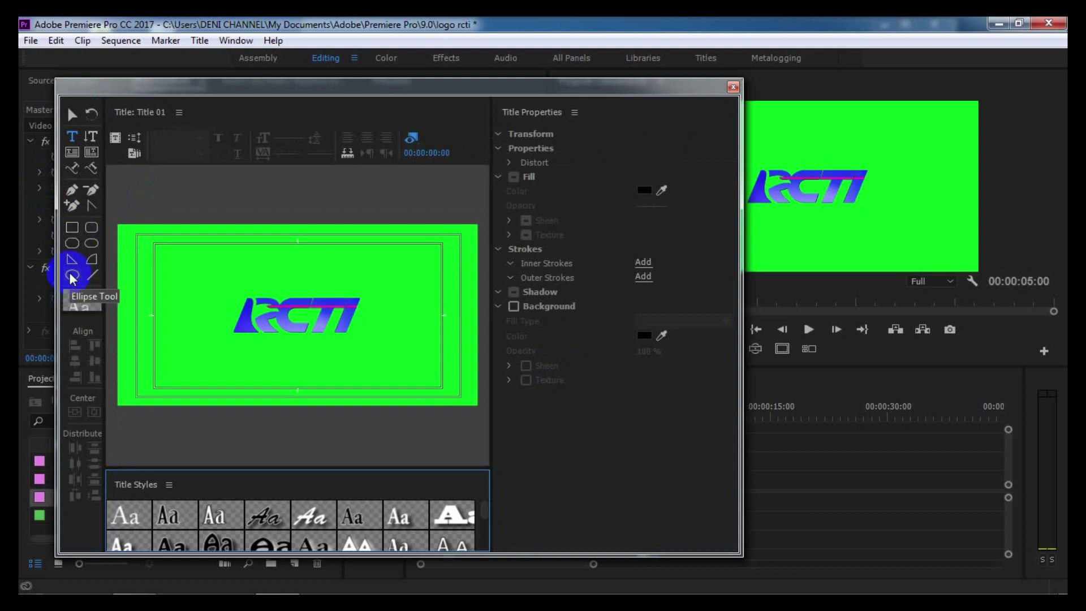
Draw an ellipse on the title and move it over the logo
left_click(71, 276)
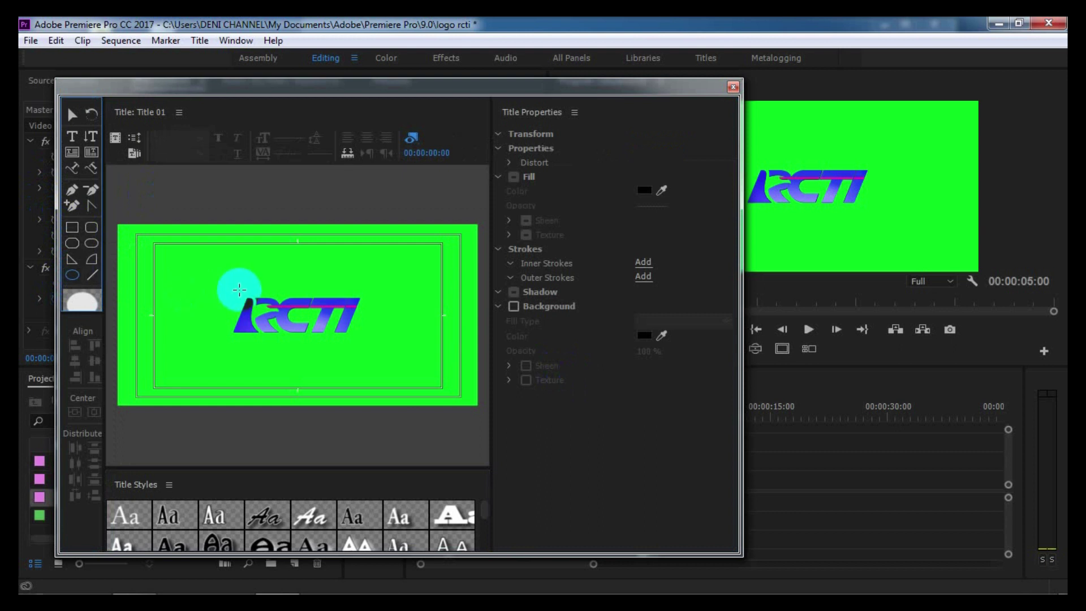
left_click_drag(346, 311, 392, 371)
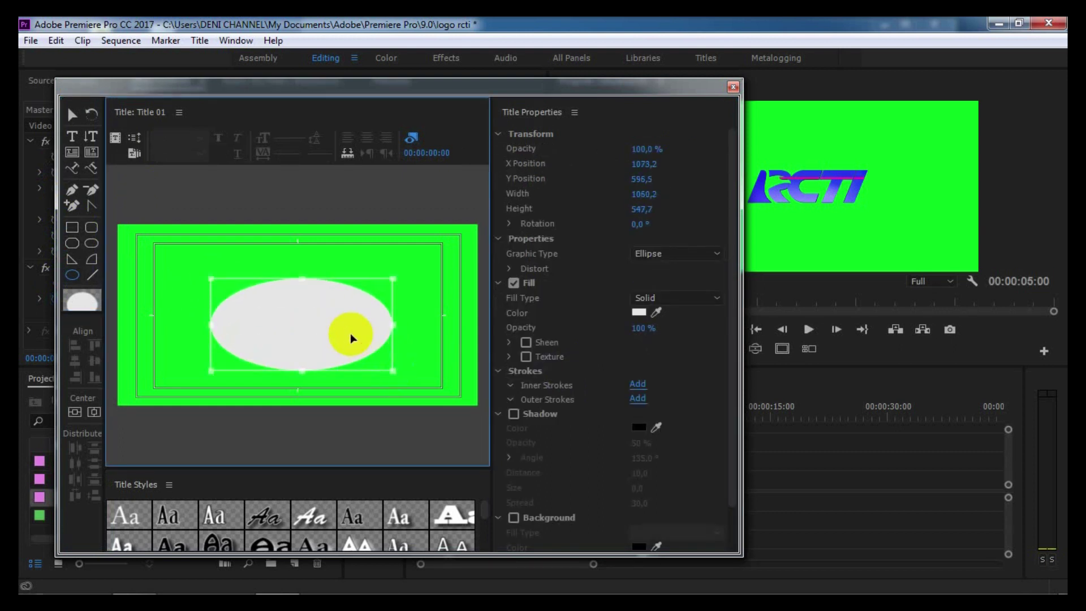
left_click_drag(351, 337, 339, 331)
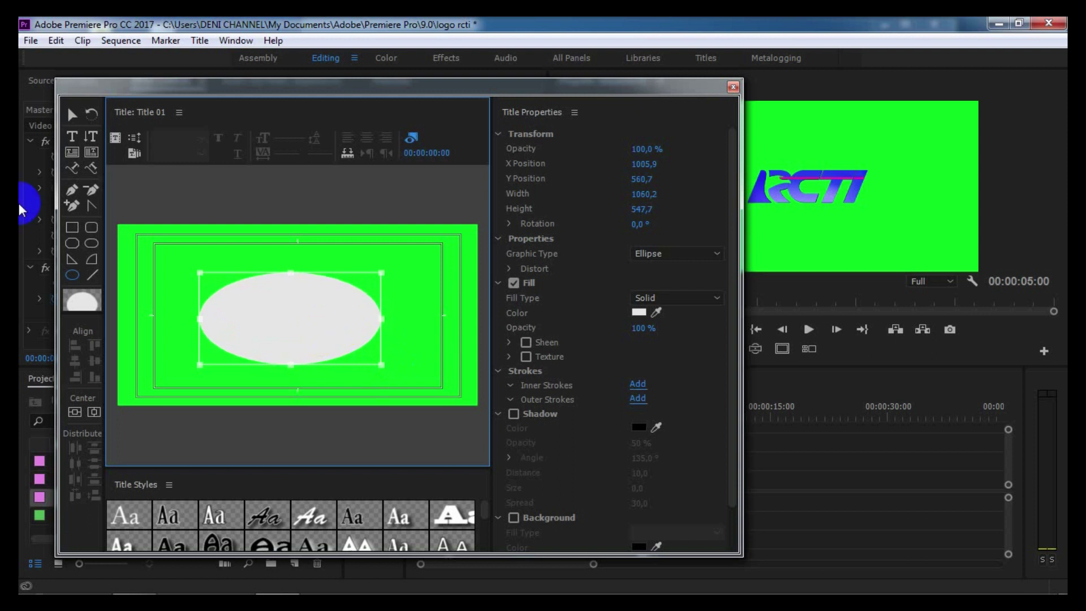
Enable a sheen of size 99 on the ellipse and bring up its fill colour picker
left_click(509, 343)
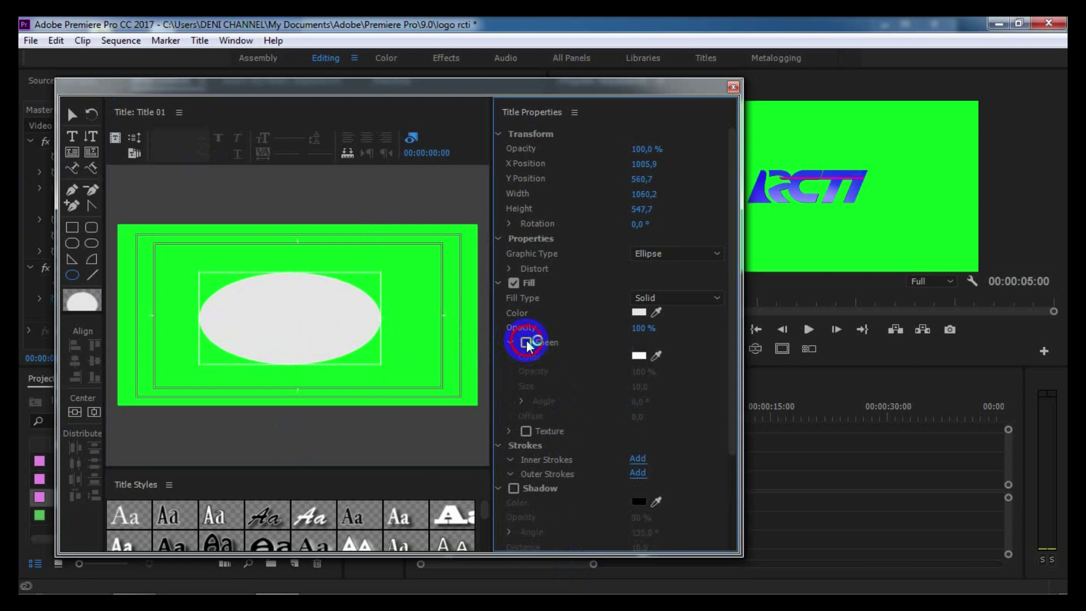
left_click(526, 343)
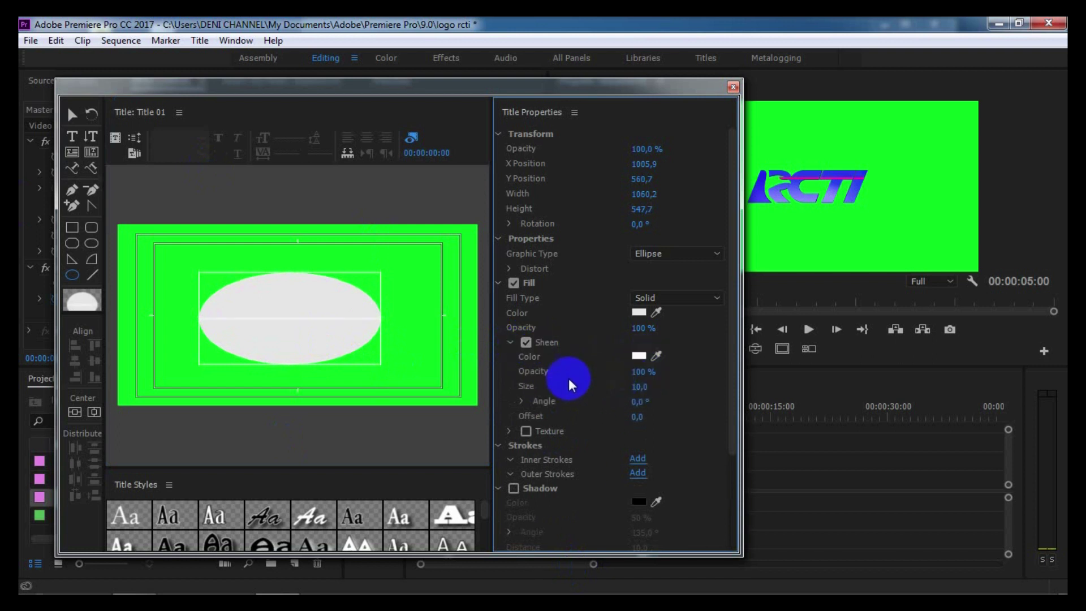
left_click(310, 323)
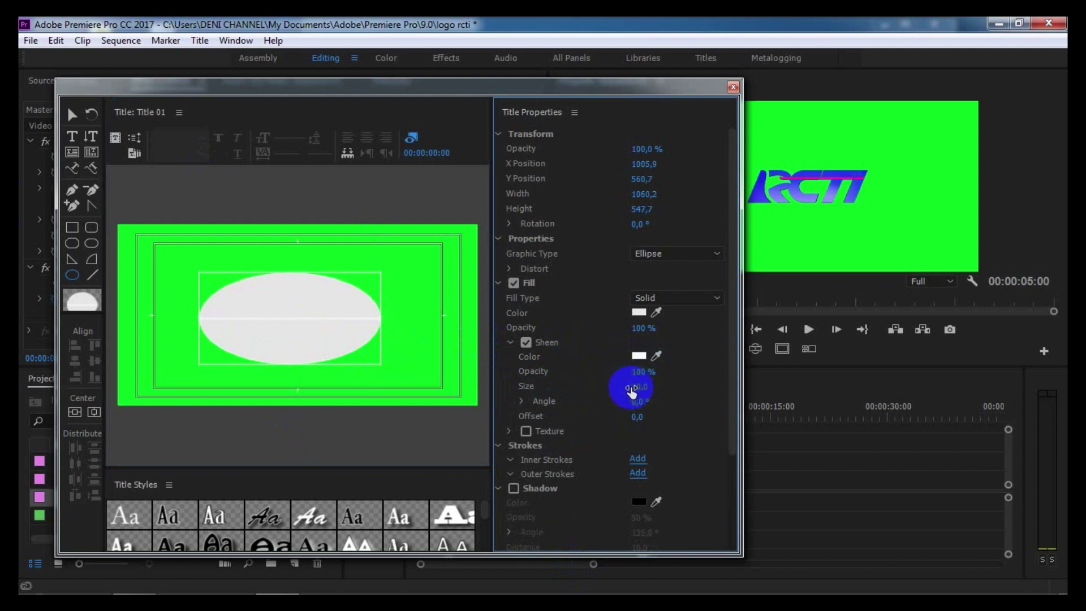
left_click_drag(633, 388, 699, 389)
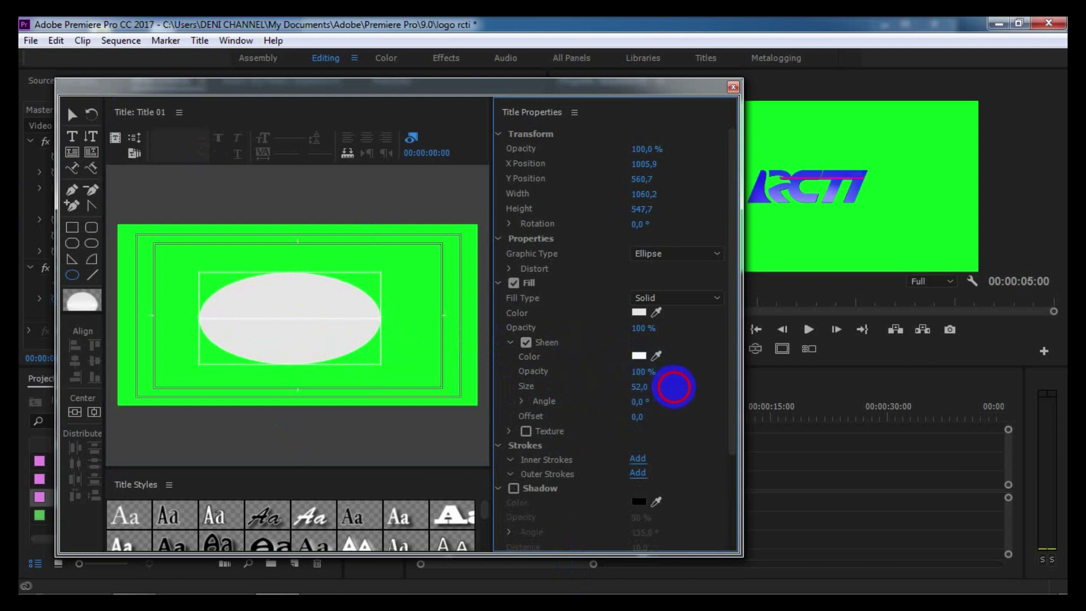
left_click_drag(700, 388, 720, 390)
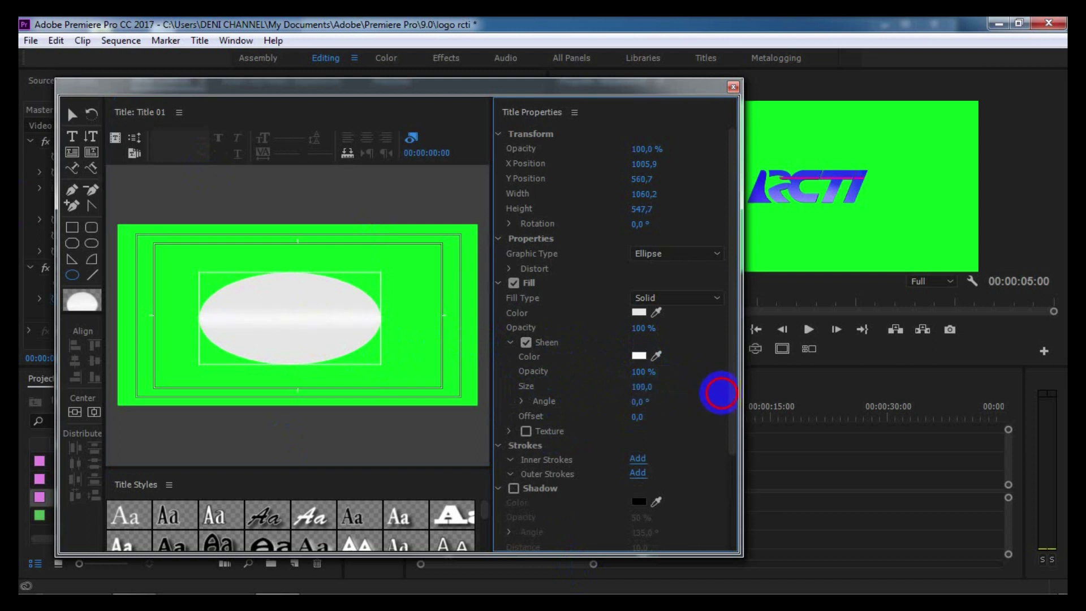
left_click(382, 360)
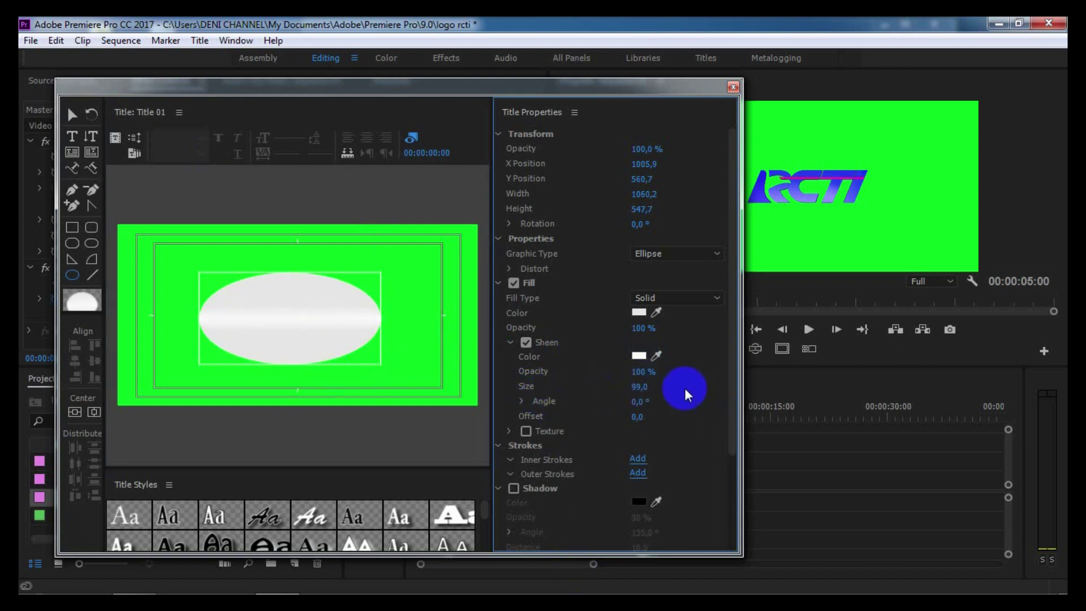
left_click(641, 314)
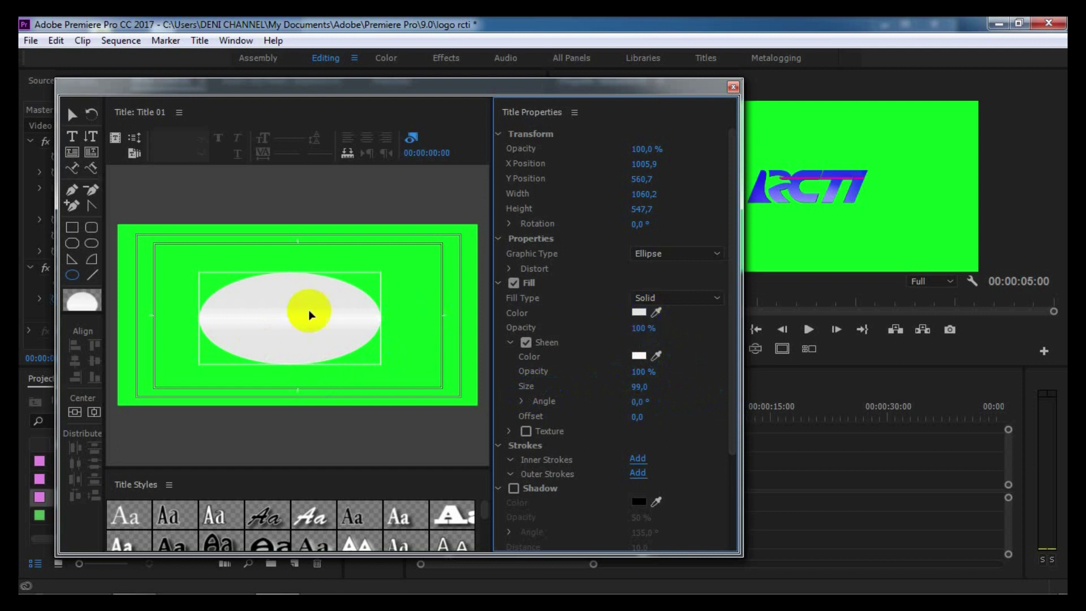
left_click(641, 313)
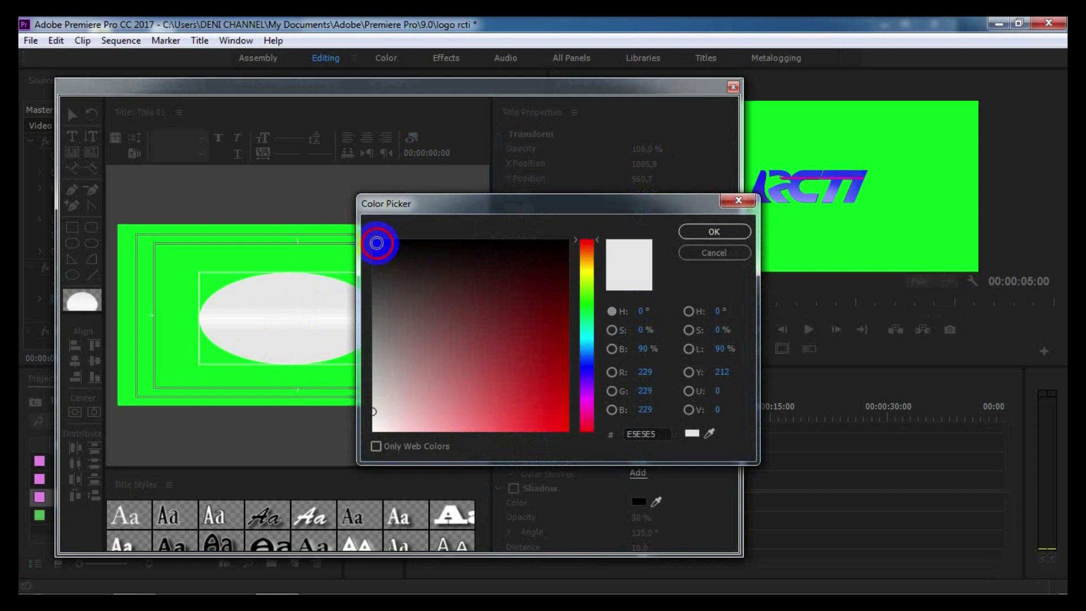
Make the ellipse's fill colour black
left_click(377, 243)
left_click(712, 231)
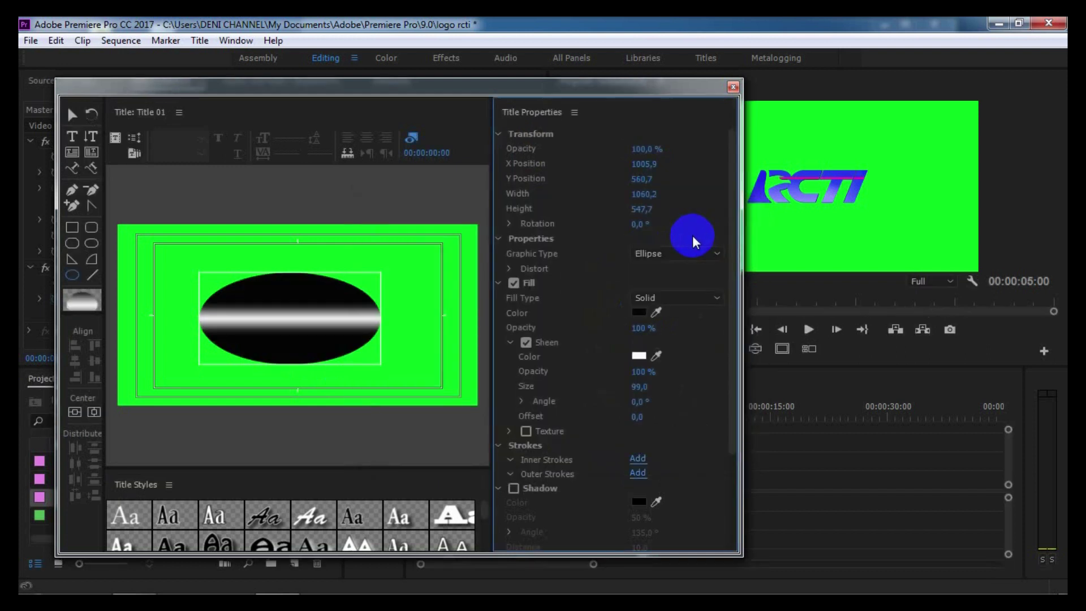
left_click(311, 300)
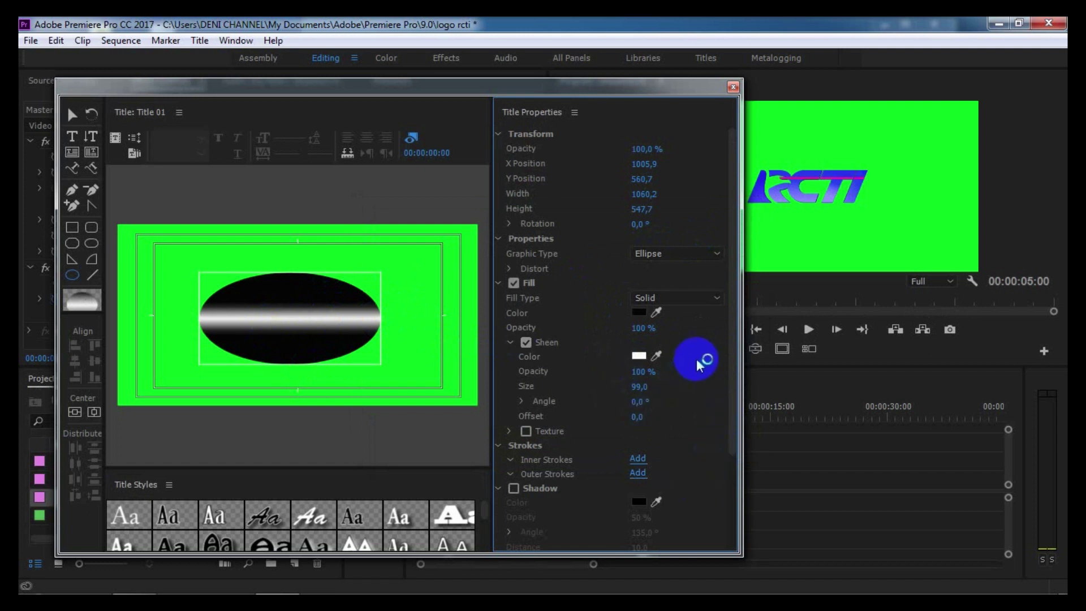
Set the ellipse's sheen offset to 13 and its angle to 50°
scroll(730, 356, "down", 4)
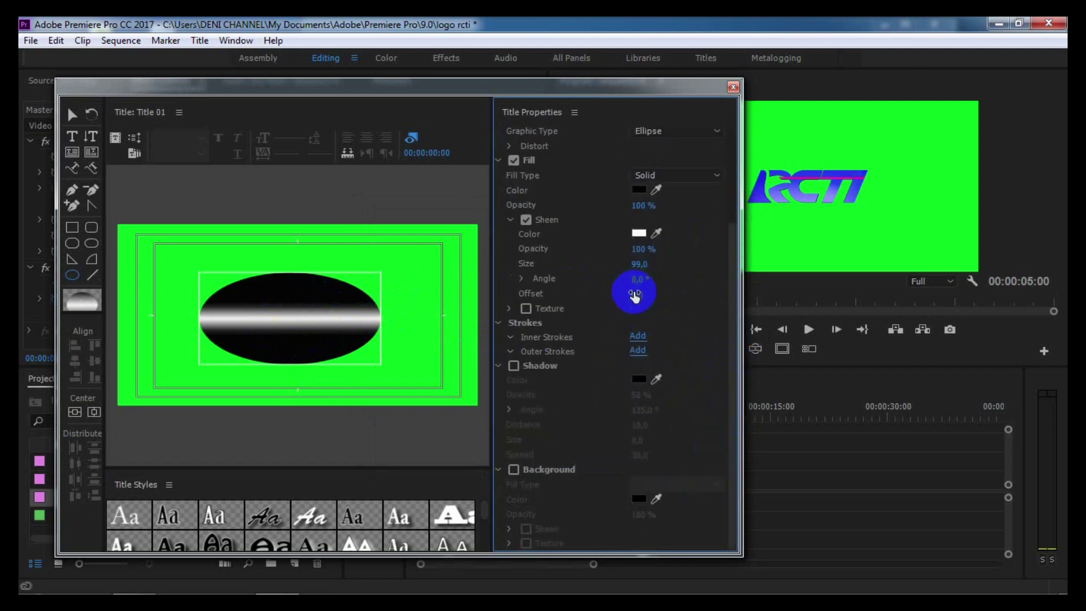
left_click_drag(647, 293, 657, 294)
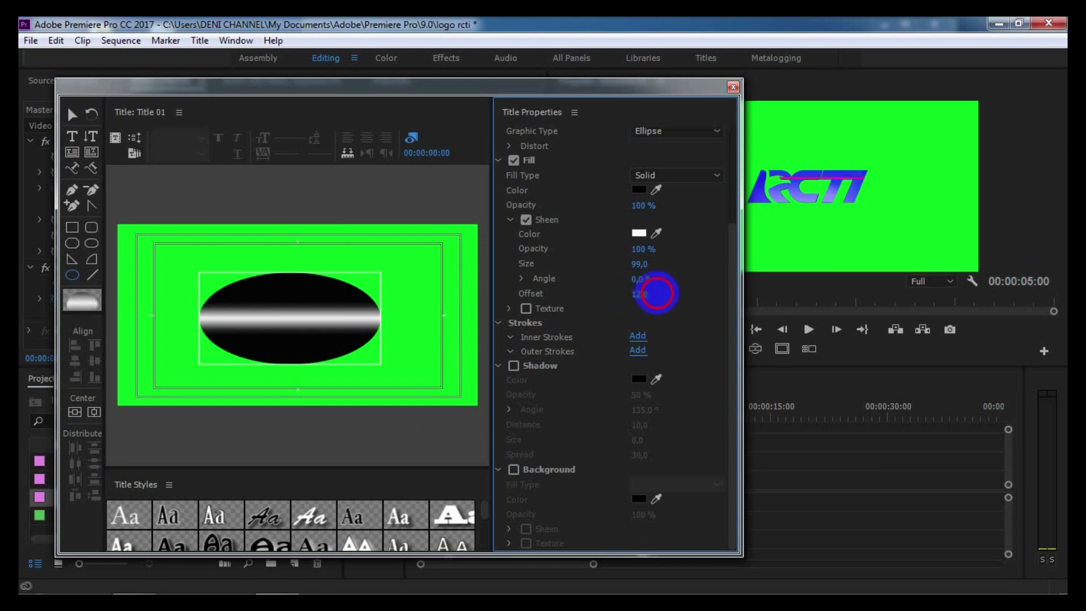
mouse_move(657, 295)
left_mouse_down()
mouse_move(633, 281)
mouse_move(691, 281)
left_mouse_up()
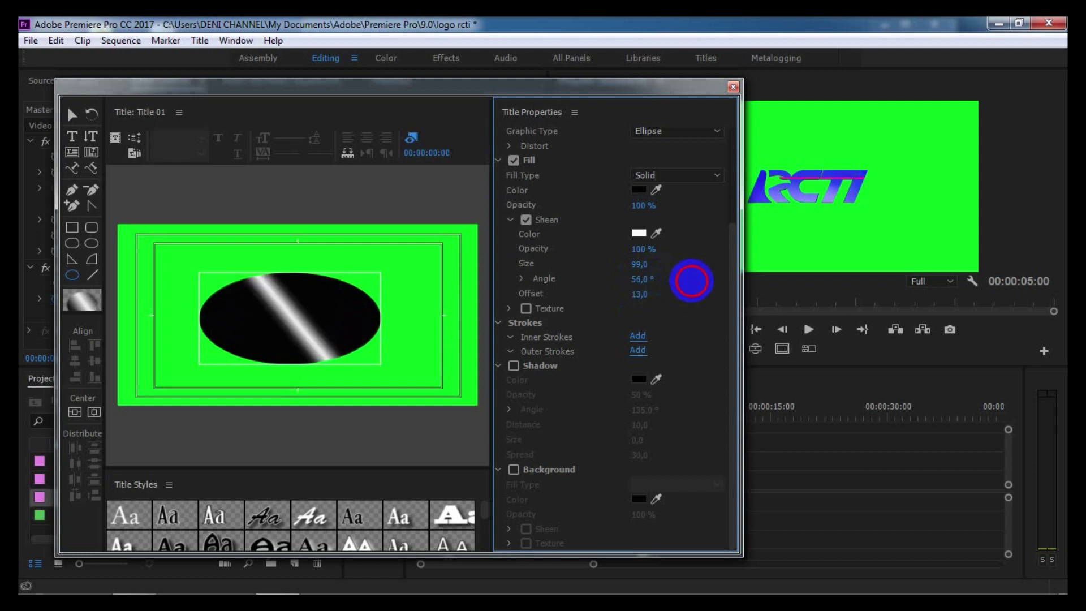
left_click_drag(695, 281, 702, 284)
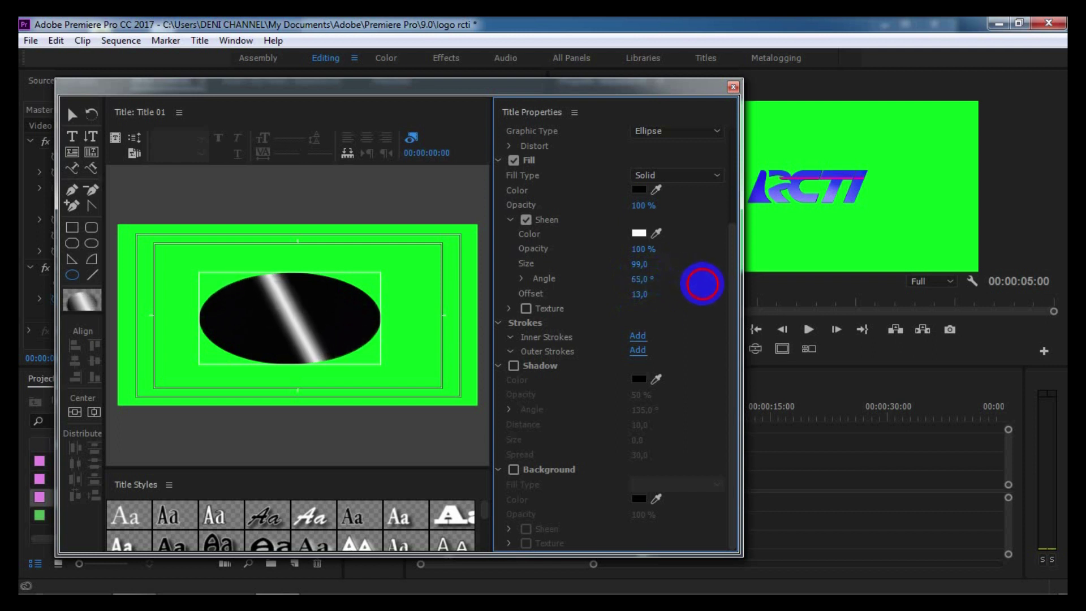
mouse_move(702, 284)
left_mouse_down()
mouse_move(685, 289)
mouse_move(694, 289)
left_mouse_up()
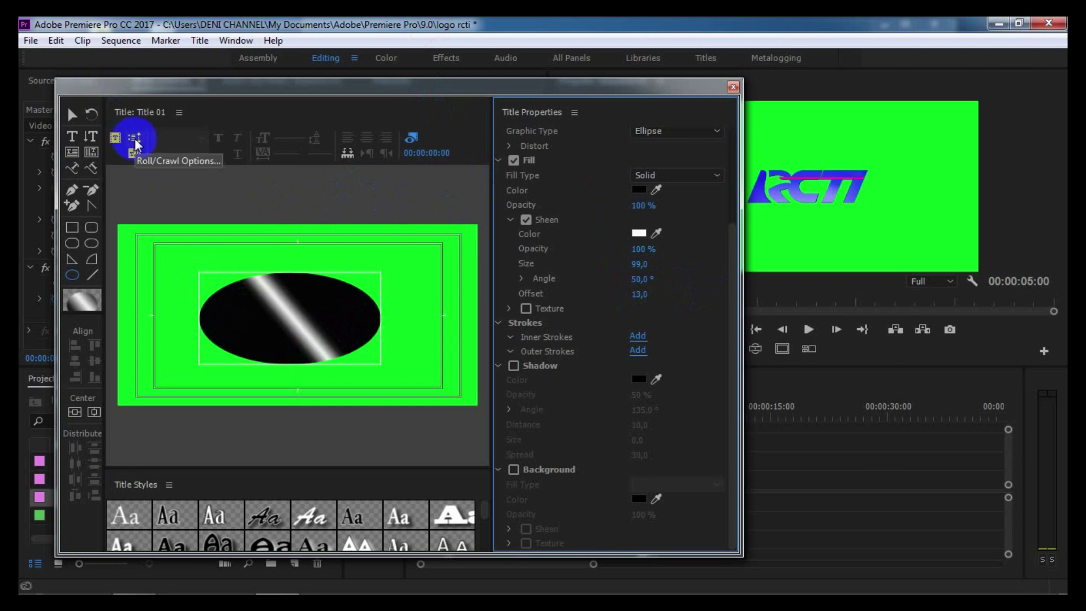
left_click(134, 140)
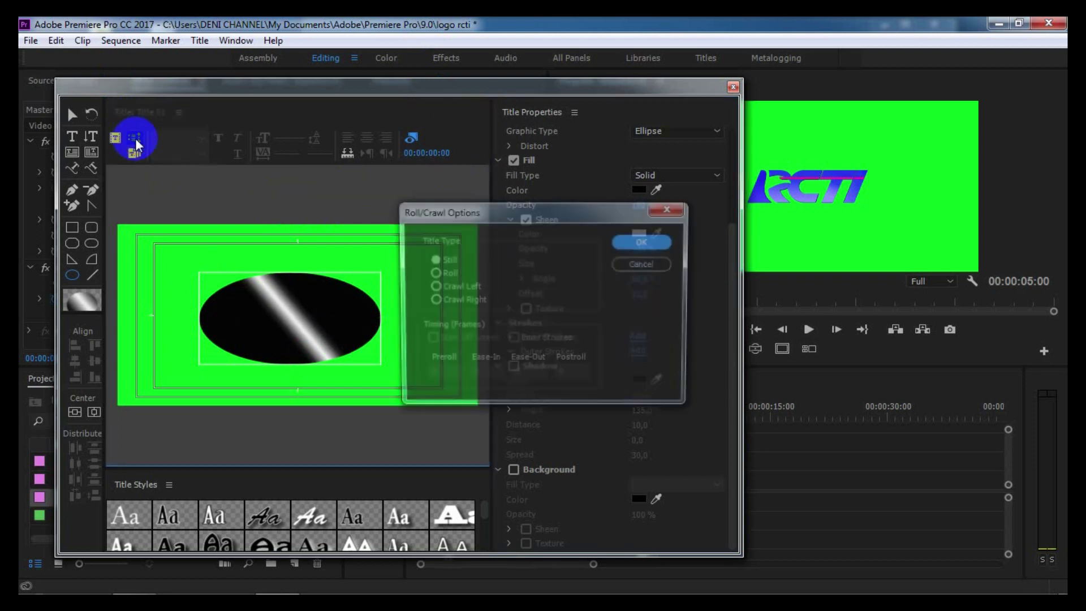
Make Title 01 Crawl Right with Start Off Screen and End Off Screen, then close the Titler
left_click(432, 300)
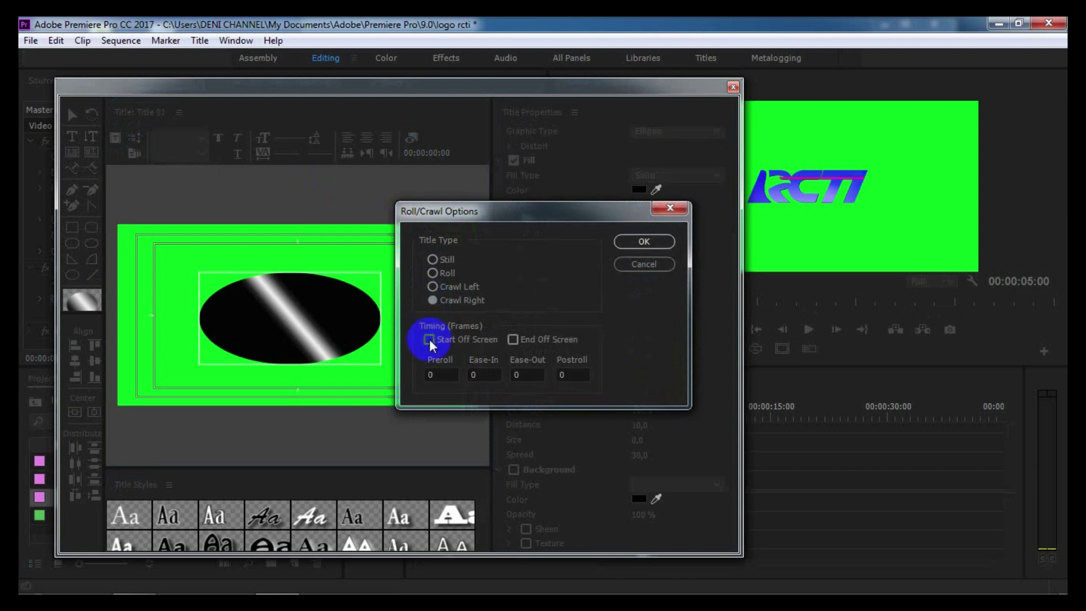
left_click(429, 340)
left_click(512, 340)
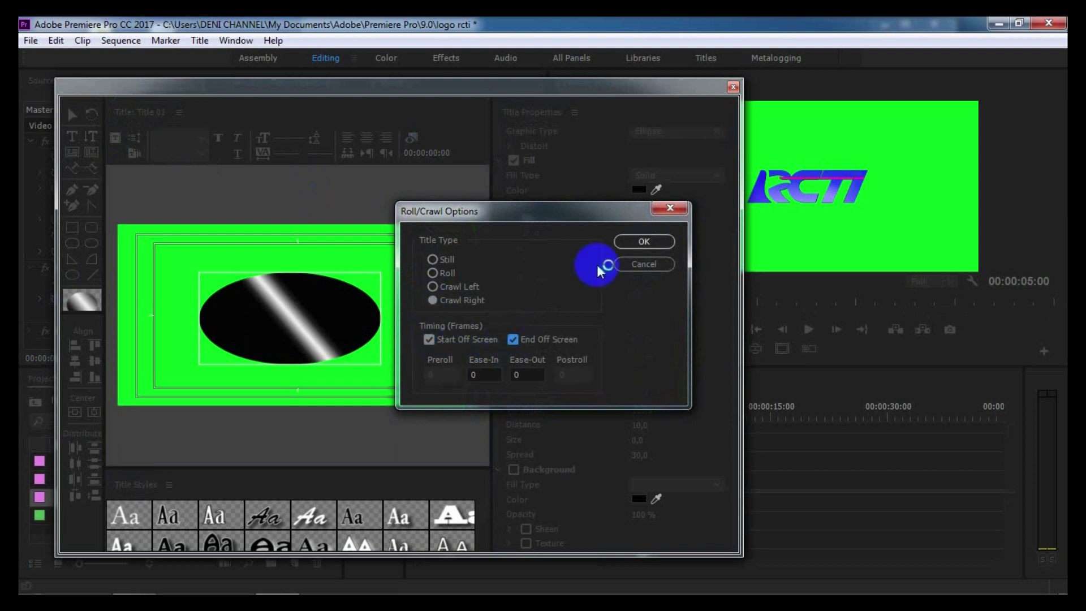
left_click(637, 242)
left_click(733, 88)
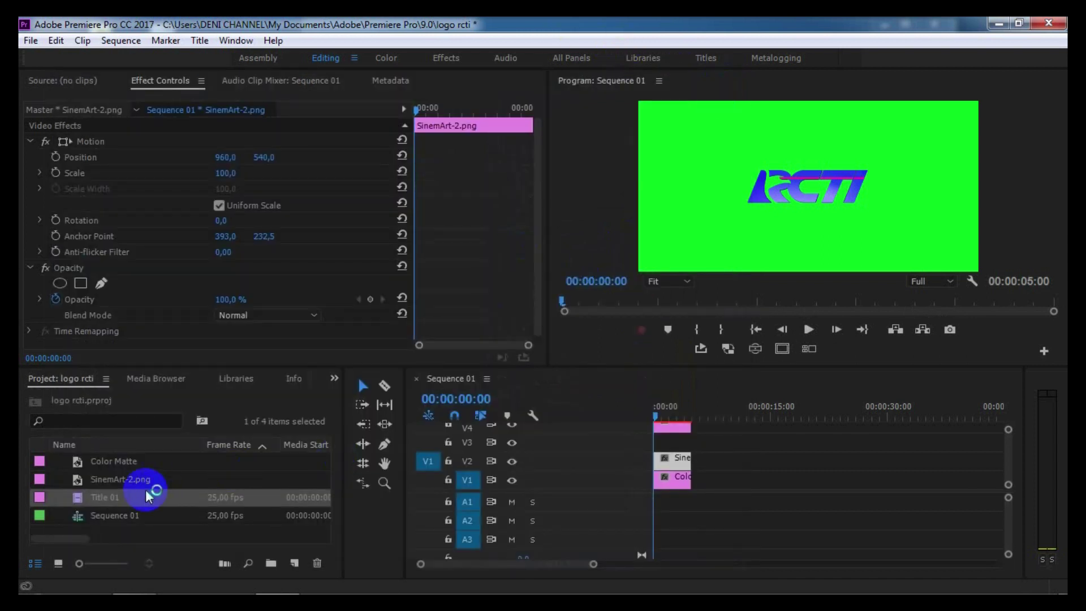
Place Title 01 on V3 at the sequence start, above the RCTI logo
left_click_drag(79, 500, 635, 439)
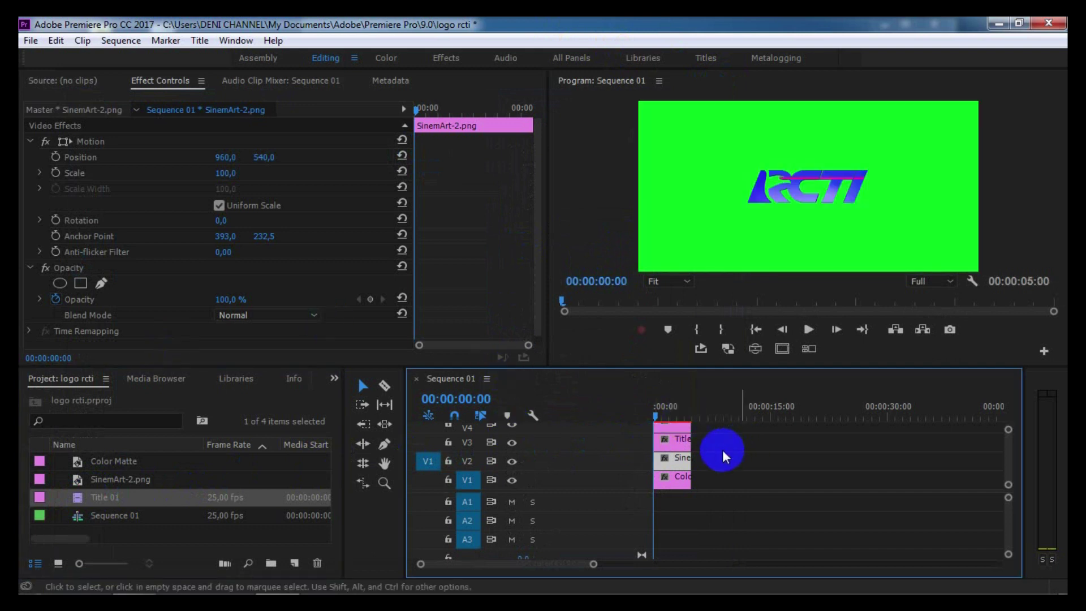
left_click(682, 434)
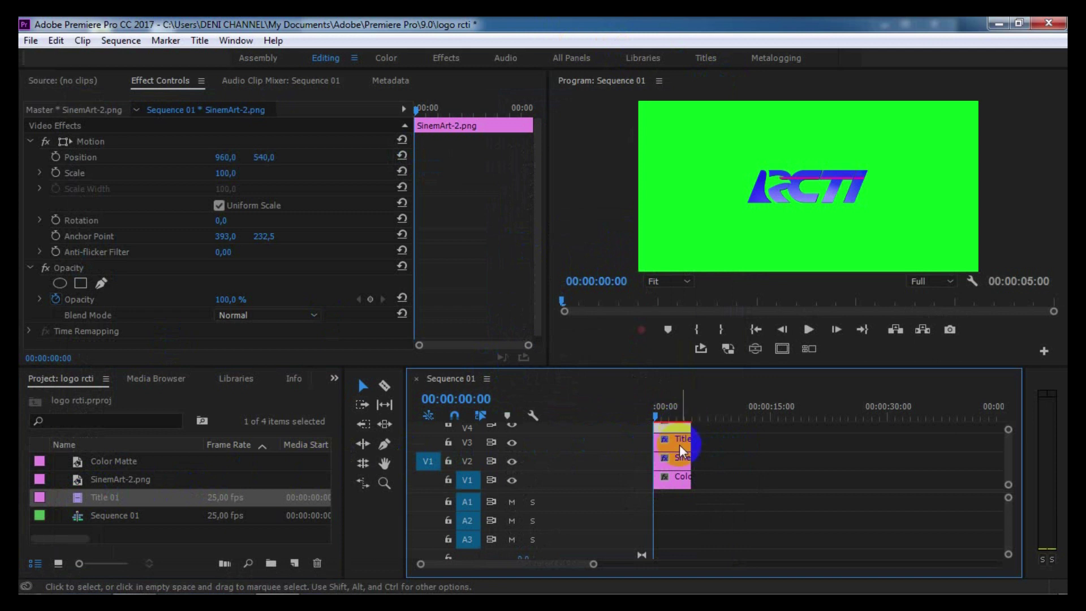
left_click(682, 434)
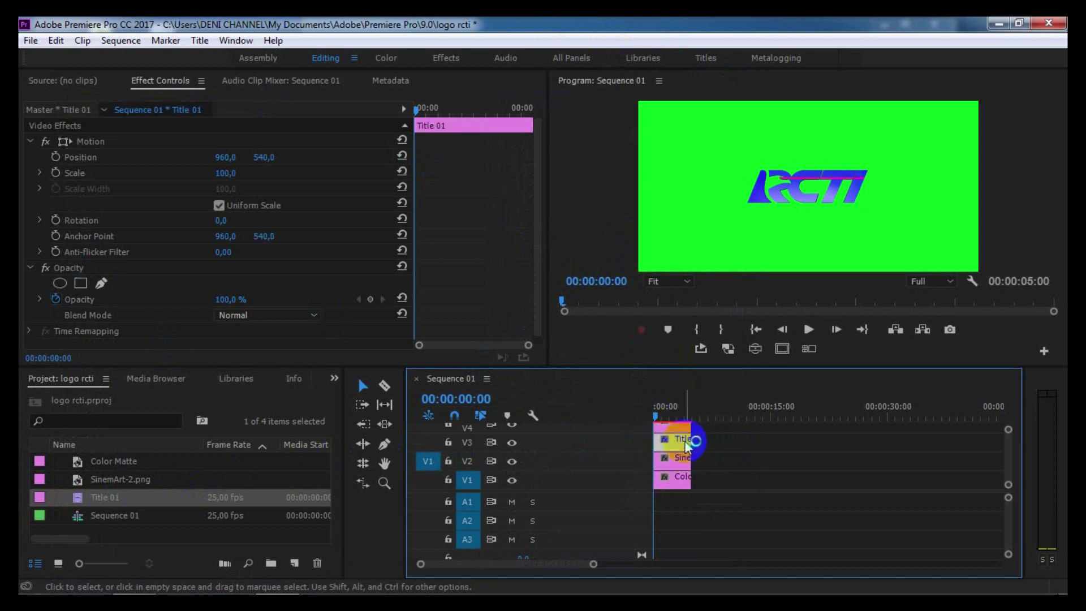
left_click(676, 419)
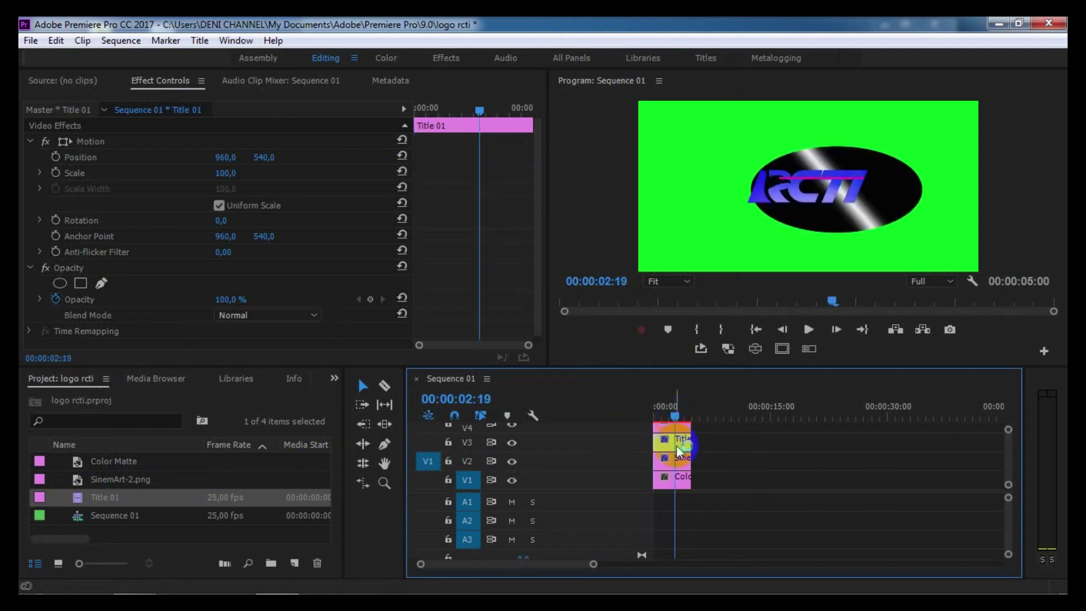
Select the logo and title clips and scrub to 00:00:02:16 to preview the crawling sheen
left_click(680, 459)
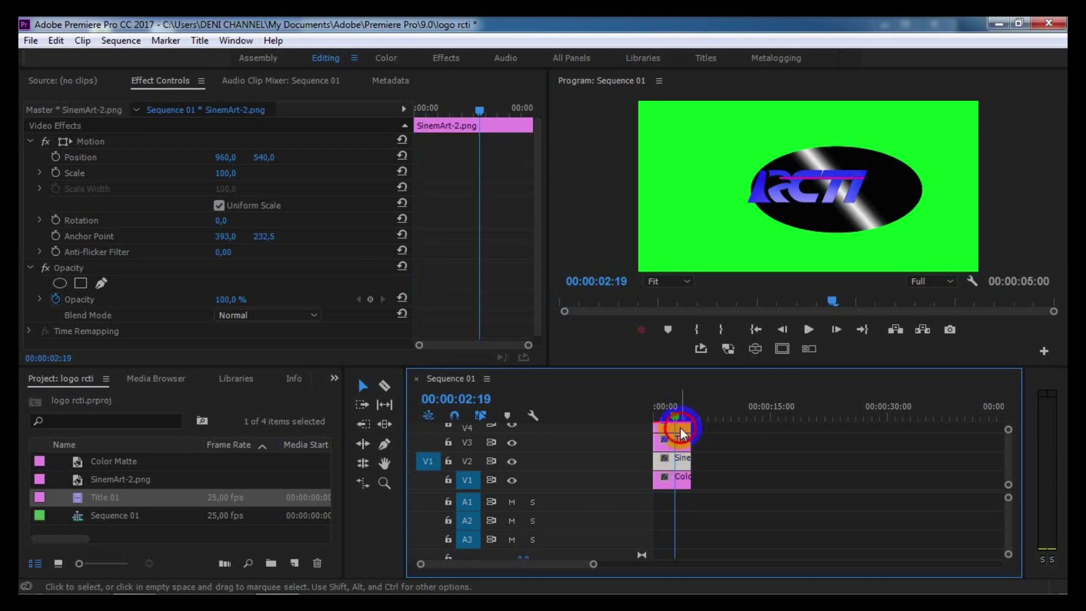
left_click(684, 443)
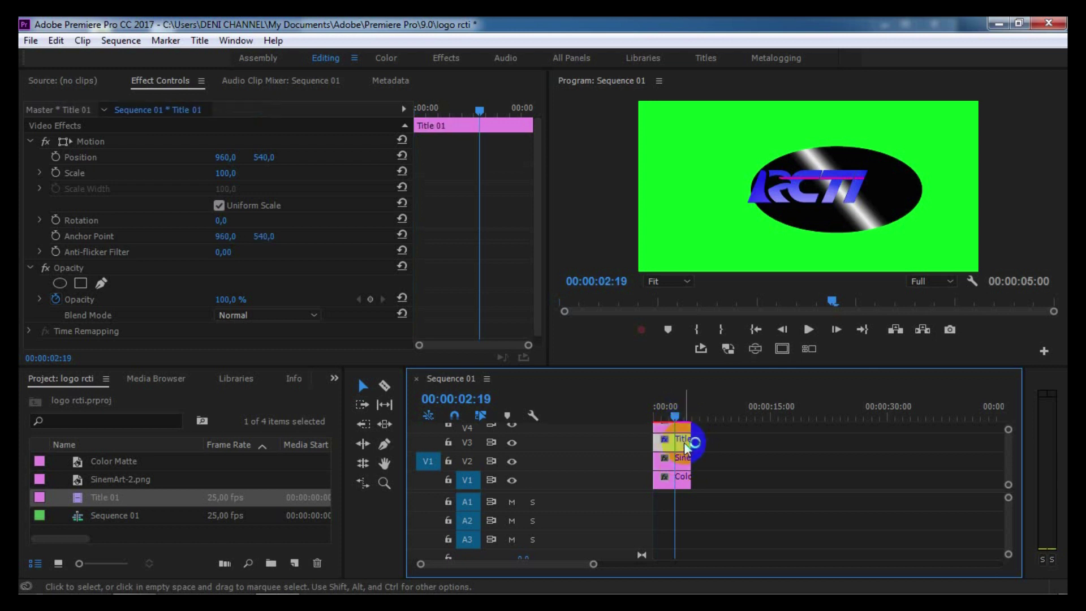
left_click(679, 424)
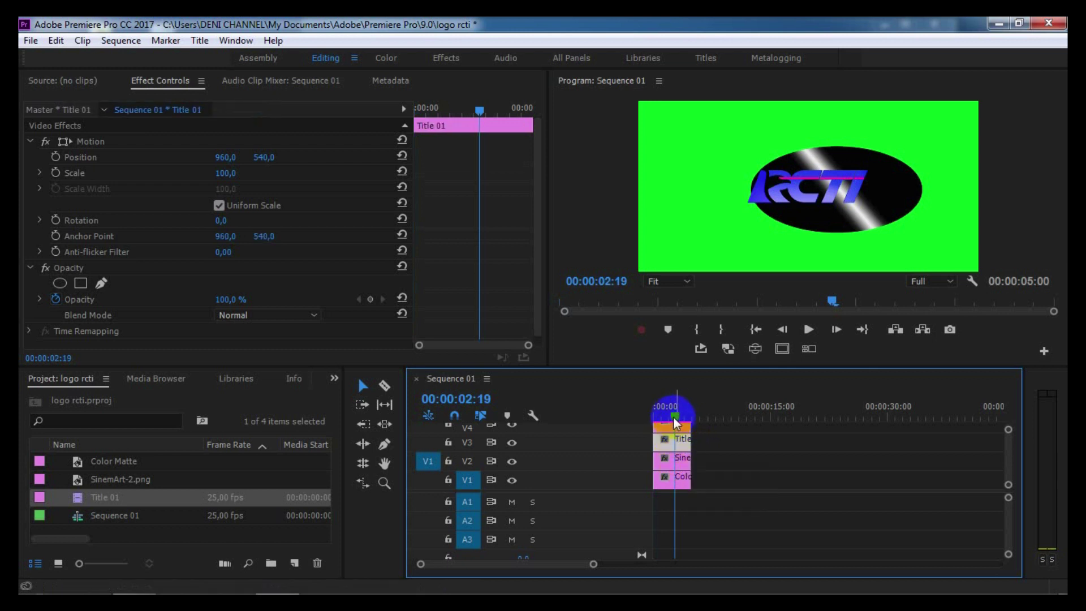
left_click_drag(676, 423, 669, 426)
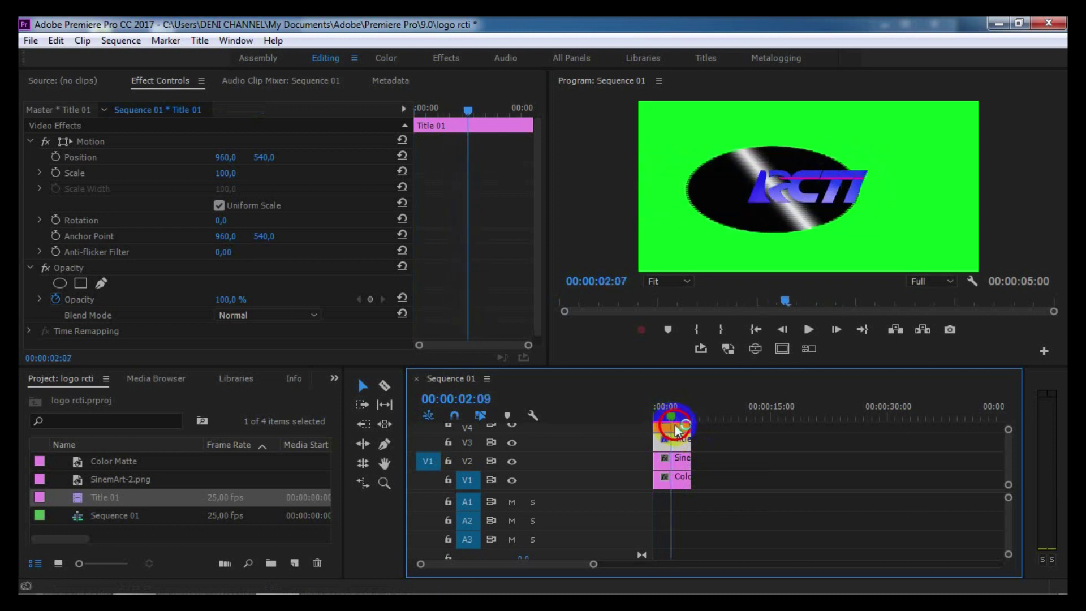
left_click_drag(674, 428, 674, 422)
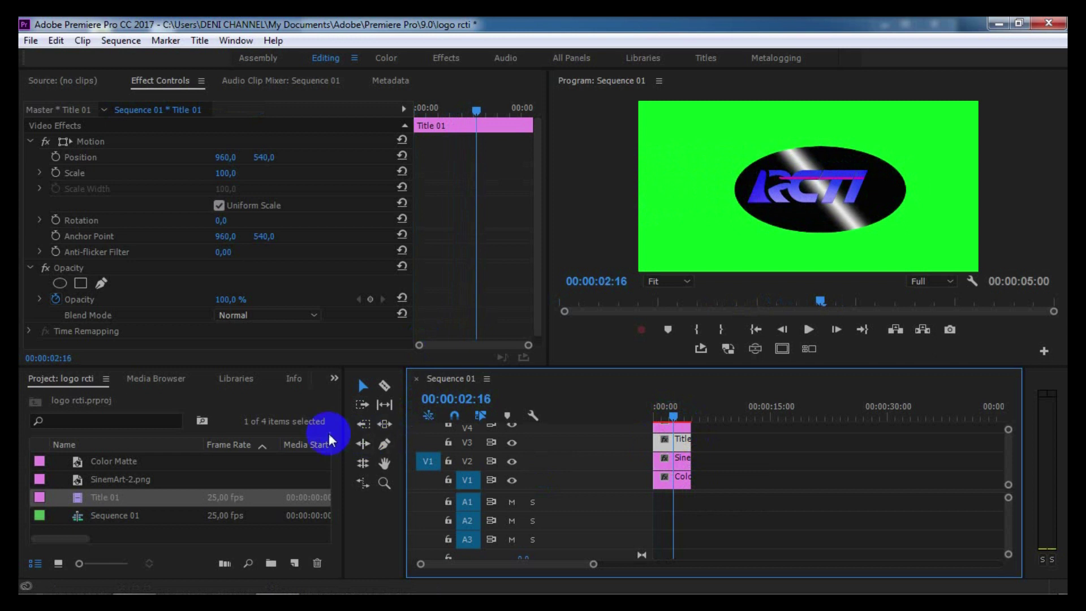
left_click(335, 380)
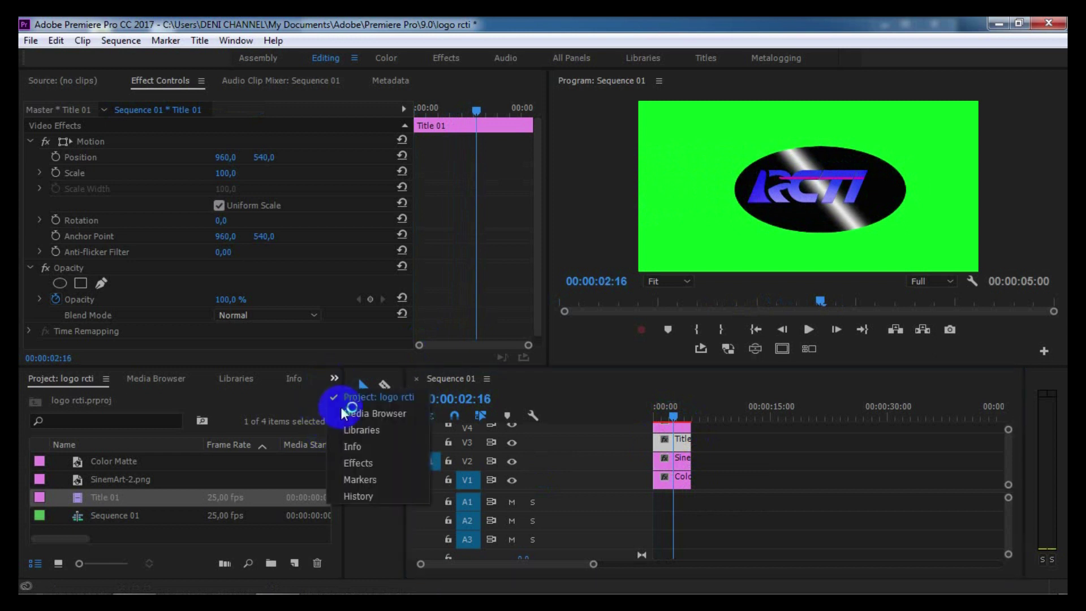
Apply Video Effects > Keying > Track Matte Key to the Title 01 clip
left_click(353, 462)
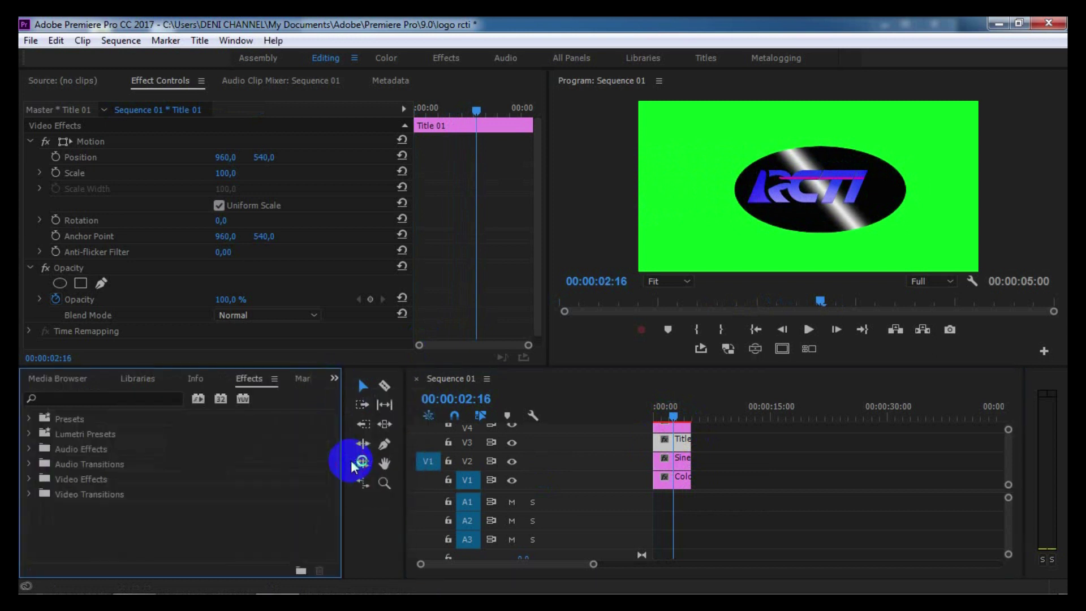
left_click(30, 479)
left_click_drag(329, 450, 315, 485)
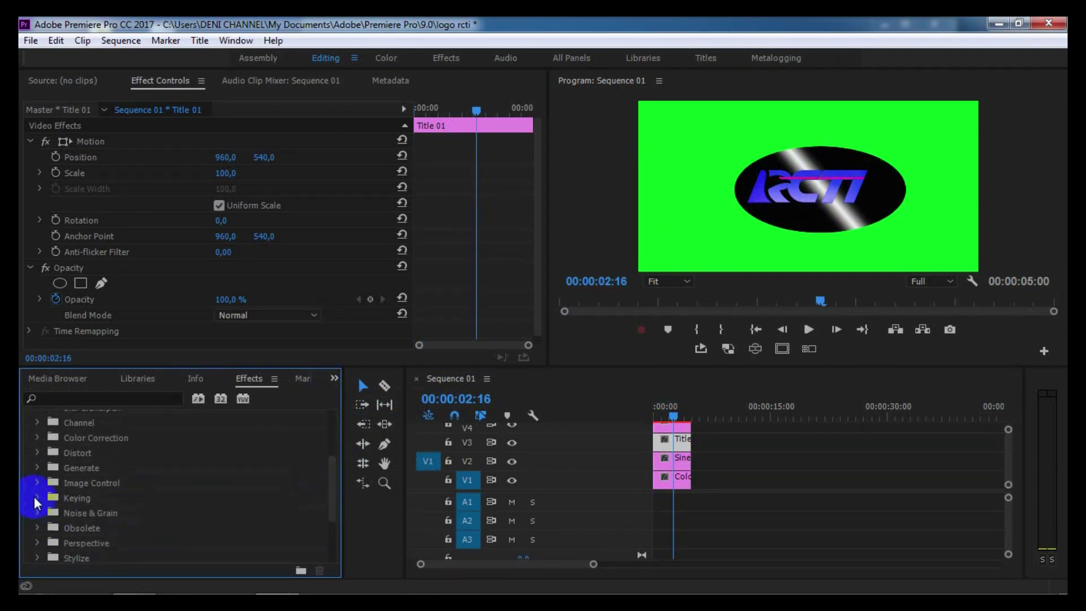
left_click(35, 498)
left_click_drag(331, 467, 322, 504)
left_click_drag(98, 504, 668, 447)
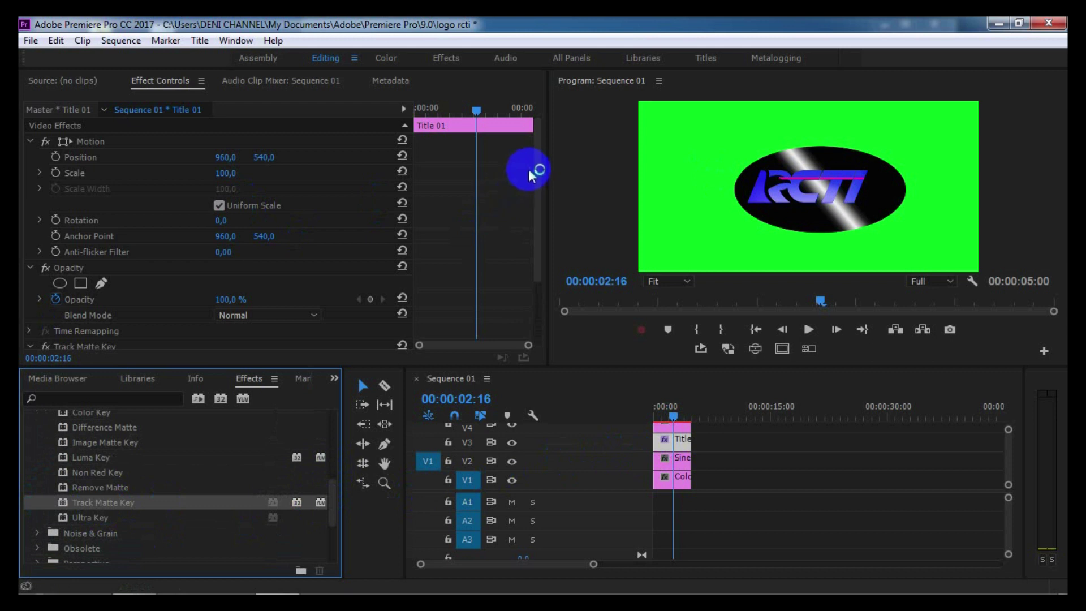
left_click(668, 447)
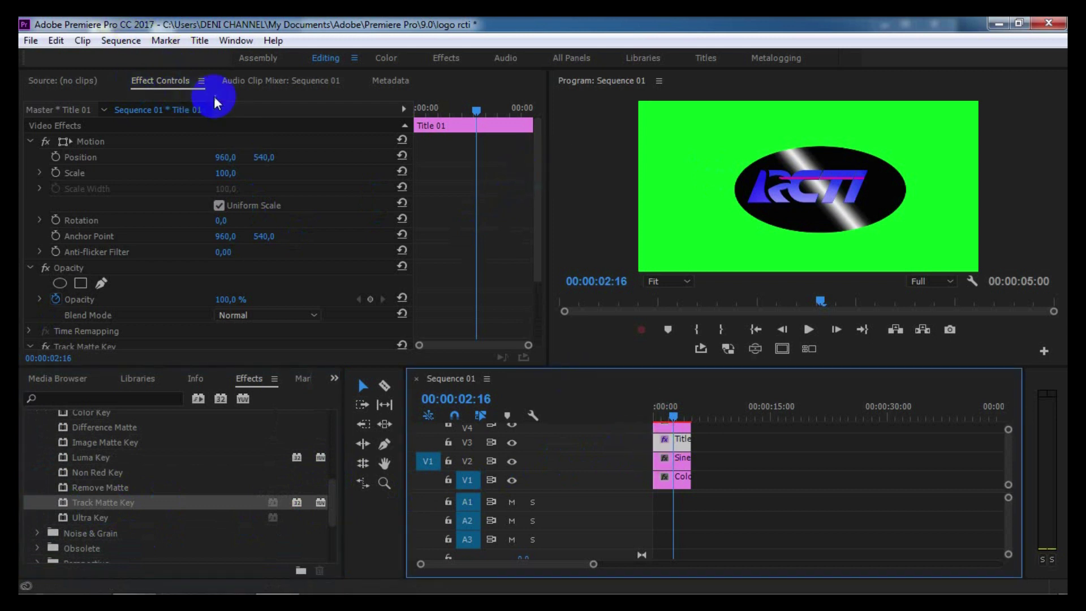
left_click_drag(540, 170, 500, 276)
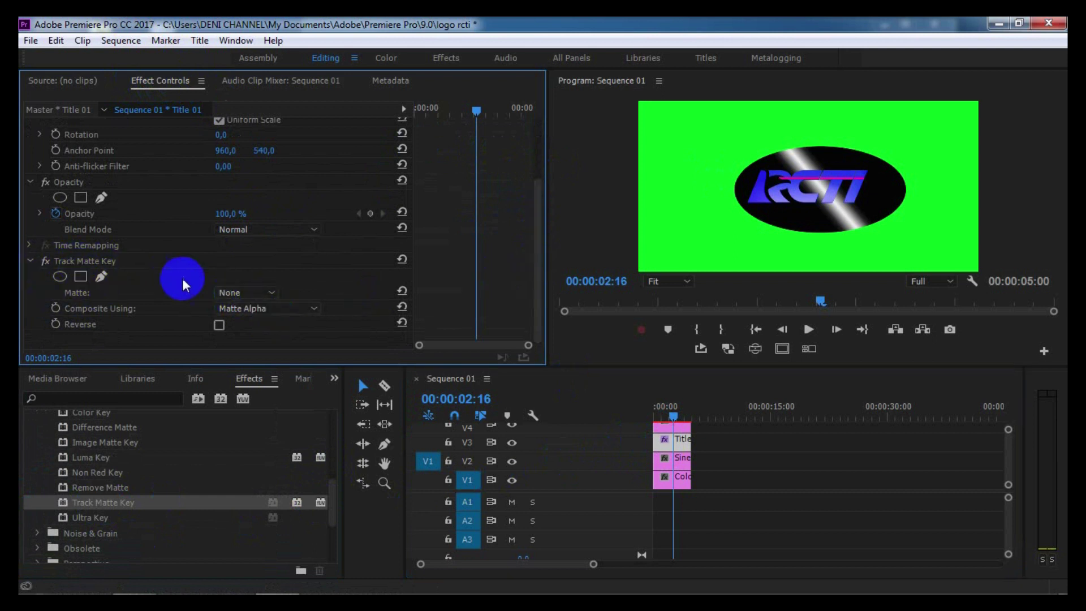
Set the Track Matte Key's Matte to Video 4
left_click(274, 296)
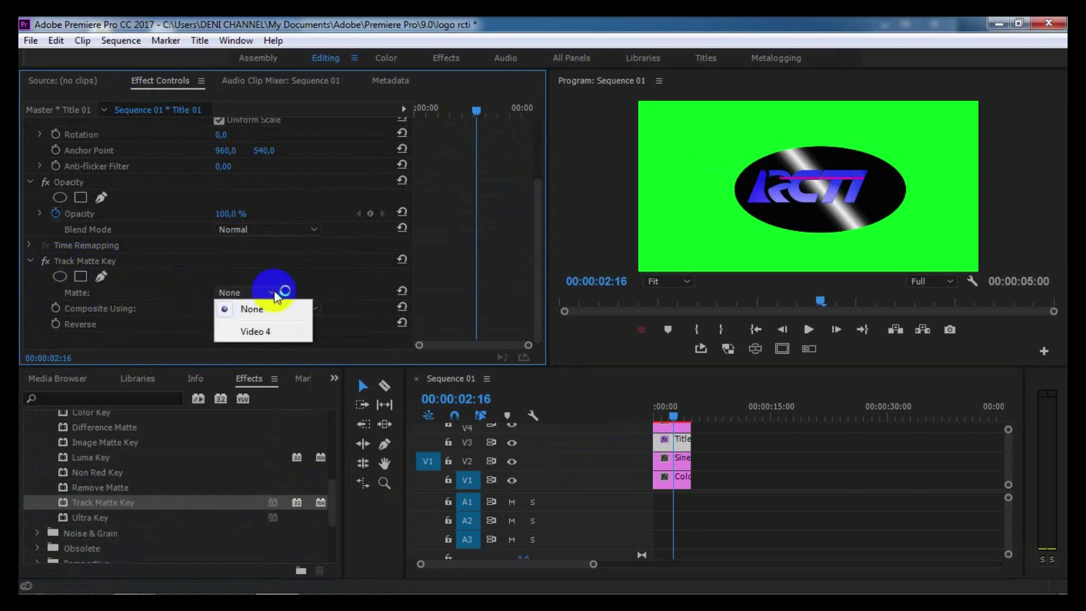
left_click(271, 331)
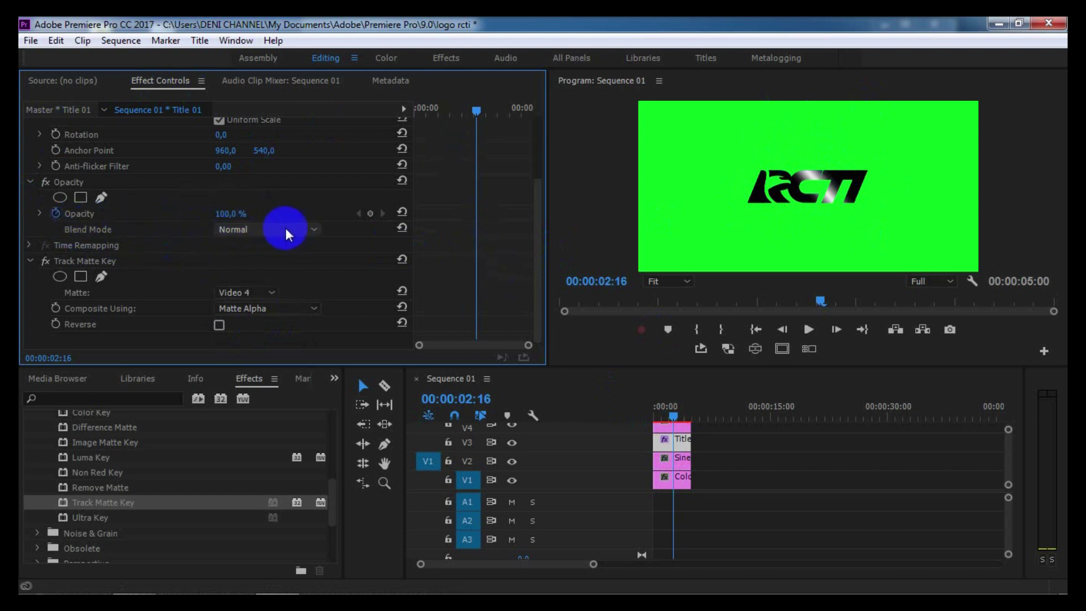
Set Title 01's Opacity blend mode to Screen and play the sequence from the start
left_click(314, 231)
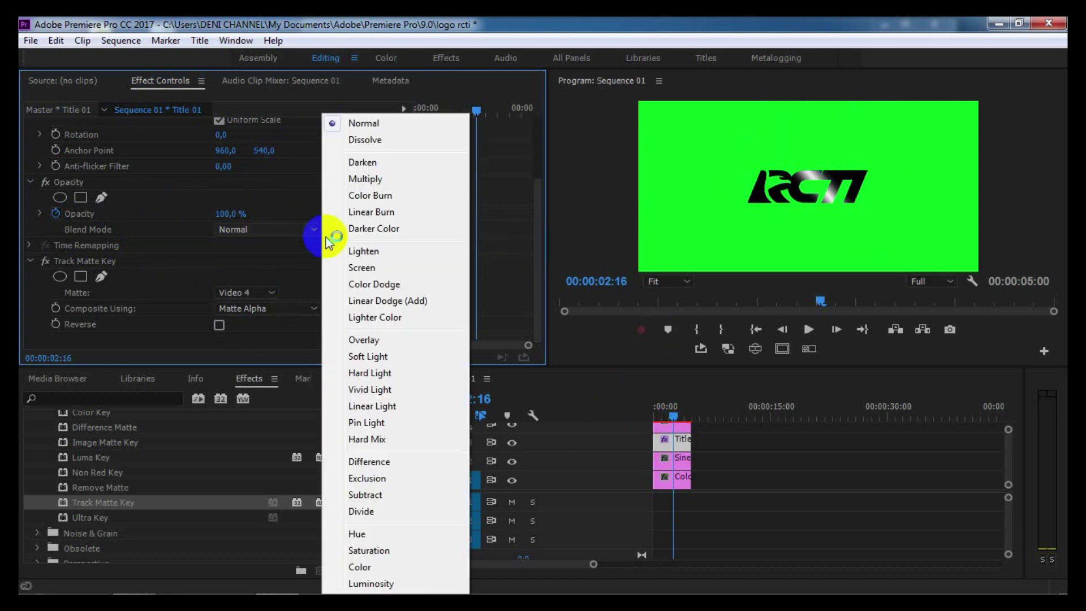
left_click(361, 268)
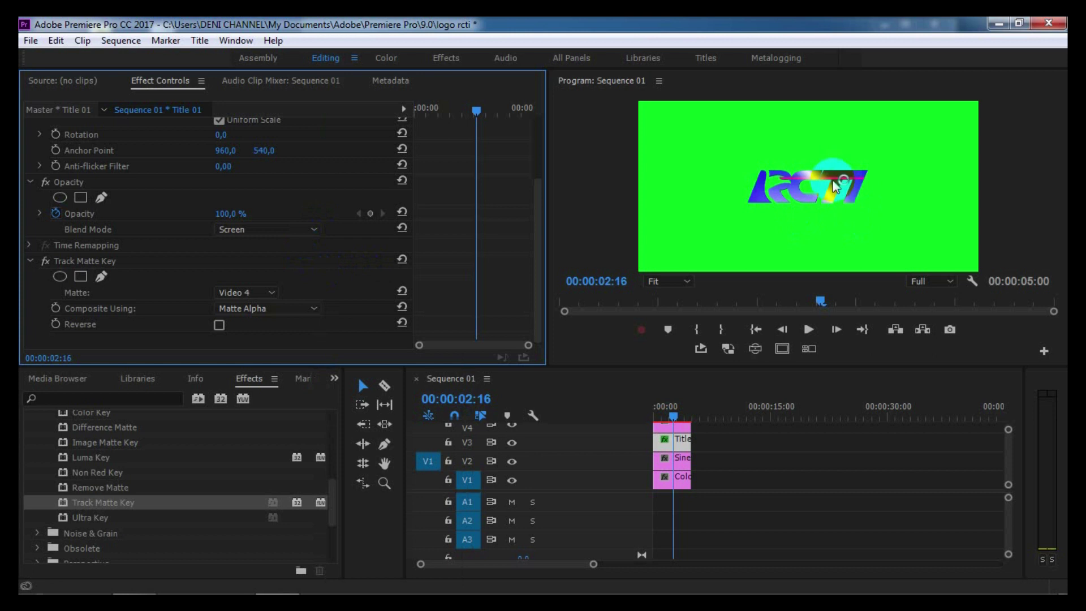
left_click_drag(678, 413, 640, 429)
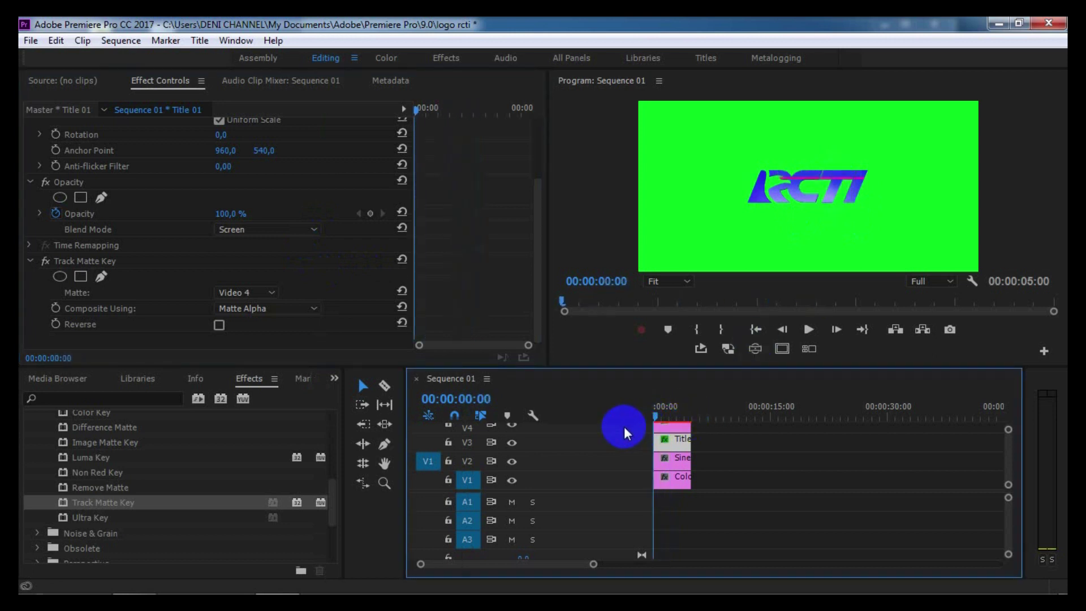
key("space")
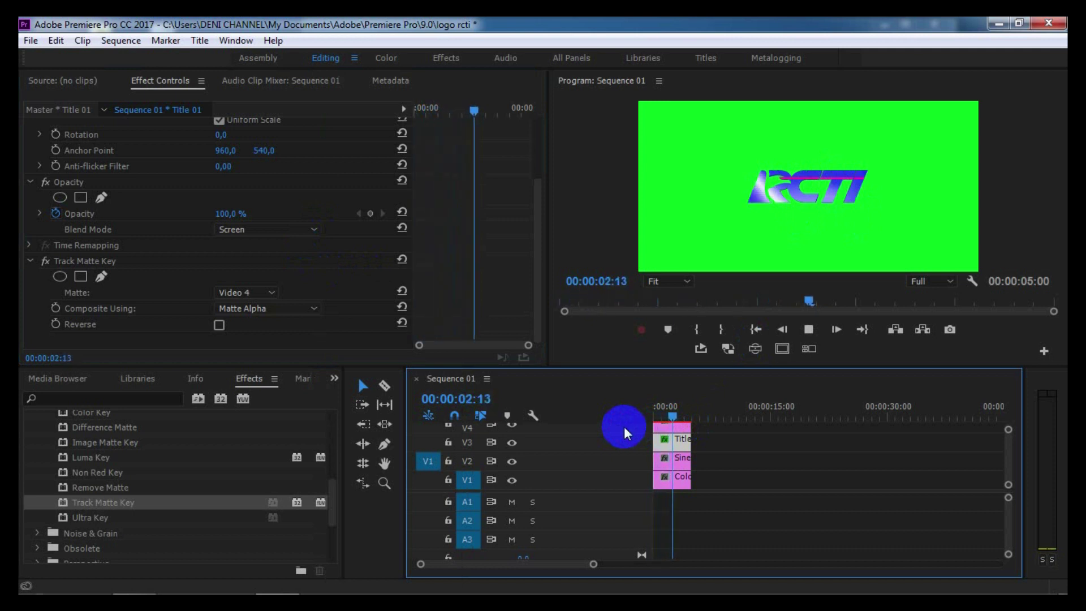
left_click(809, 329)
left_click_drag(593, 564, 562, 571)
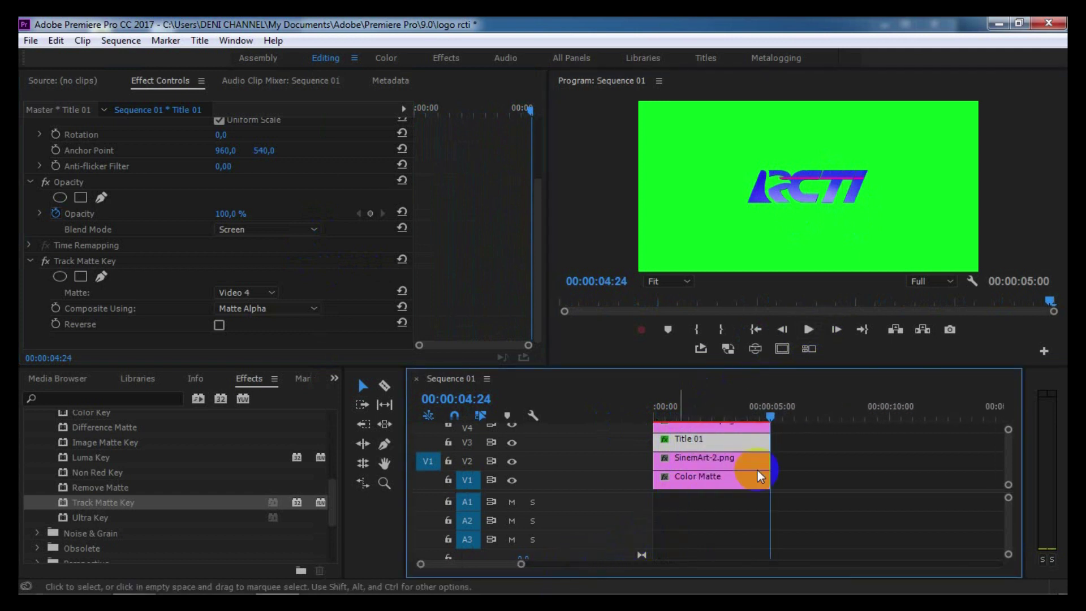
Extend all four stacked clips together so they end at 00:00:05:21
left_click(803, 482)
mouse_move(836, 511)
left_mouse_down()
mouse_move(694, 455)
mouse_move(650, 395)
left_mouse_up()
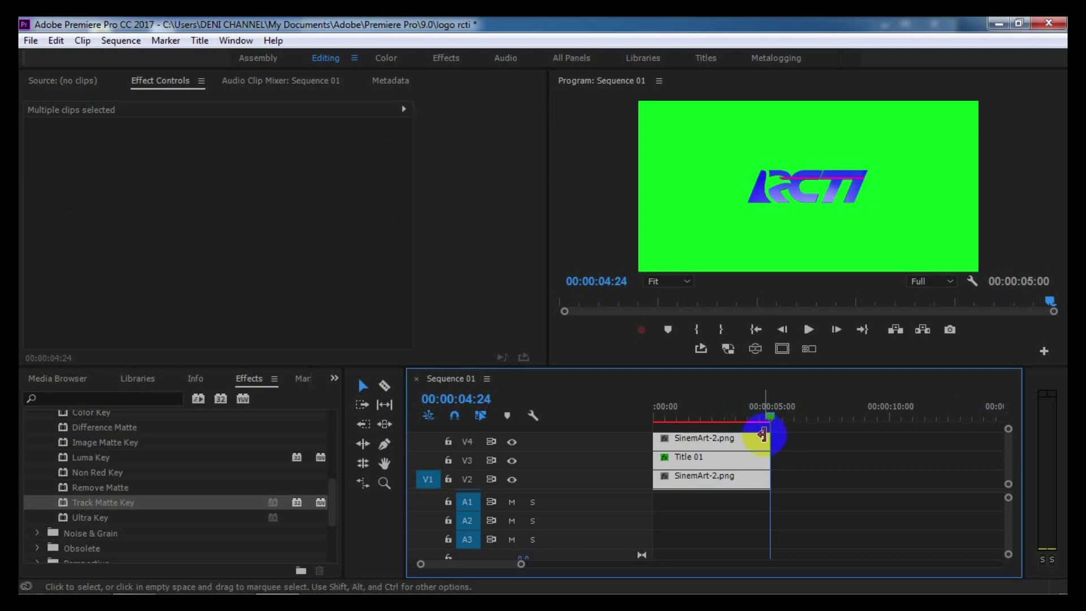
left_click_drag(767, 435, 786, 435)
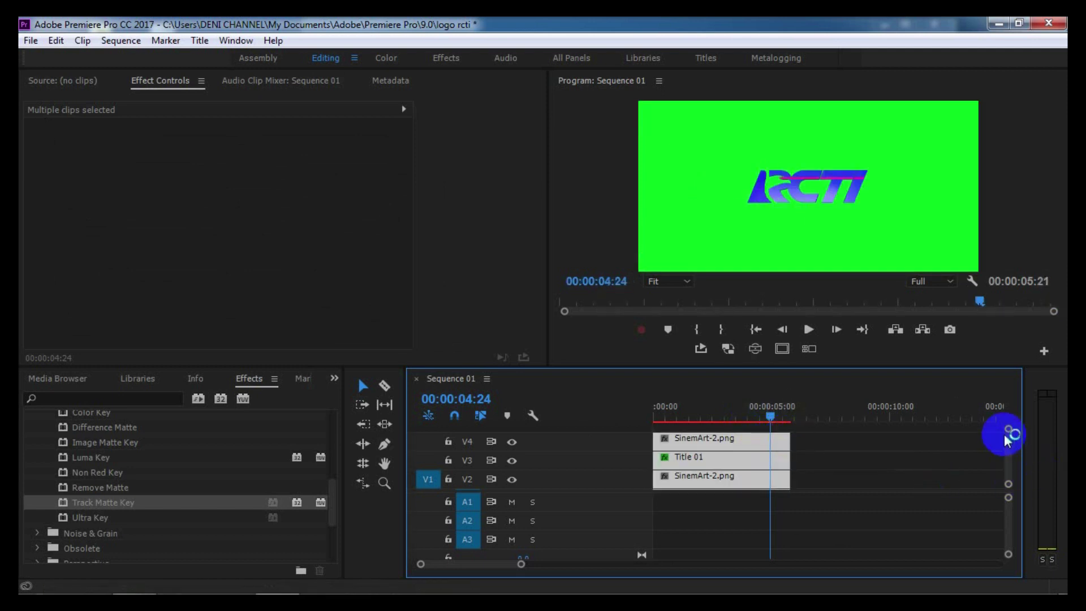
Play the lengthened sequence from the start, then return the playhead to 00:00:00:00
key("grave")
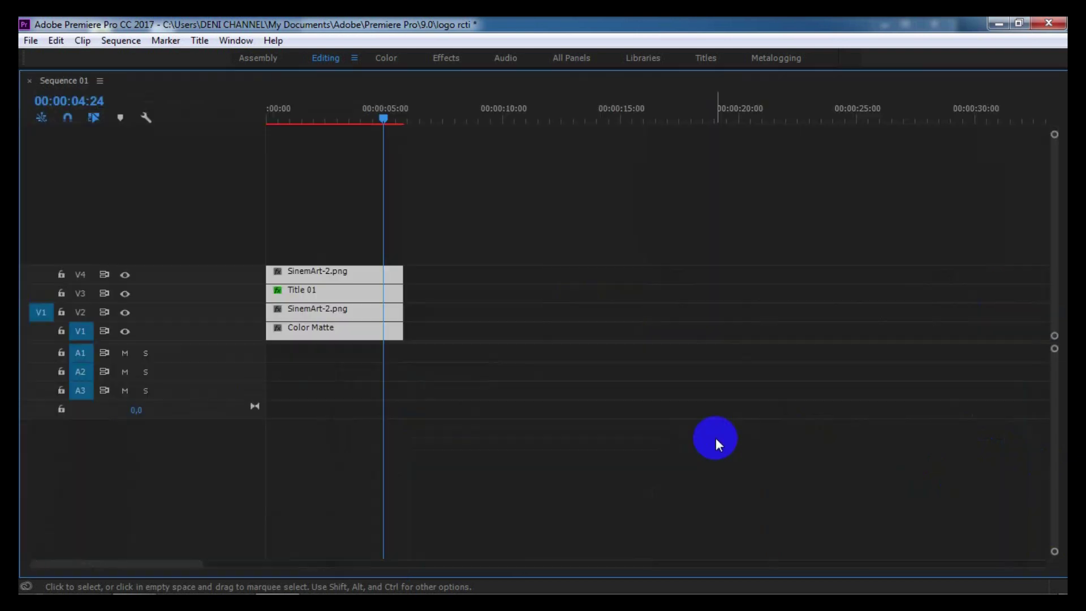
key("grave")
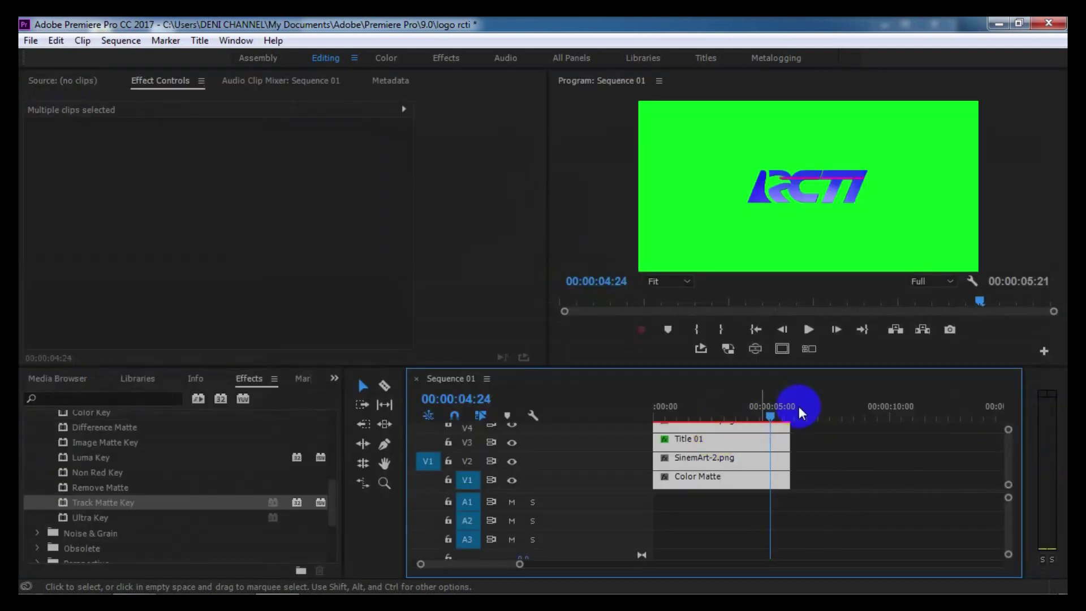
left_click_drag(774, 420, 651, 432)
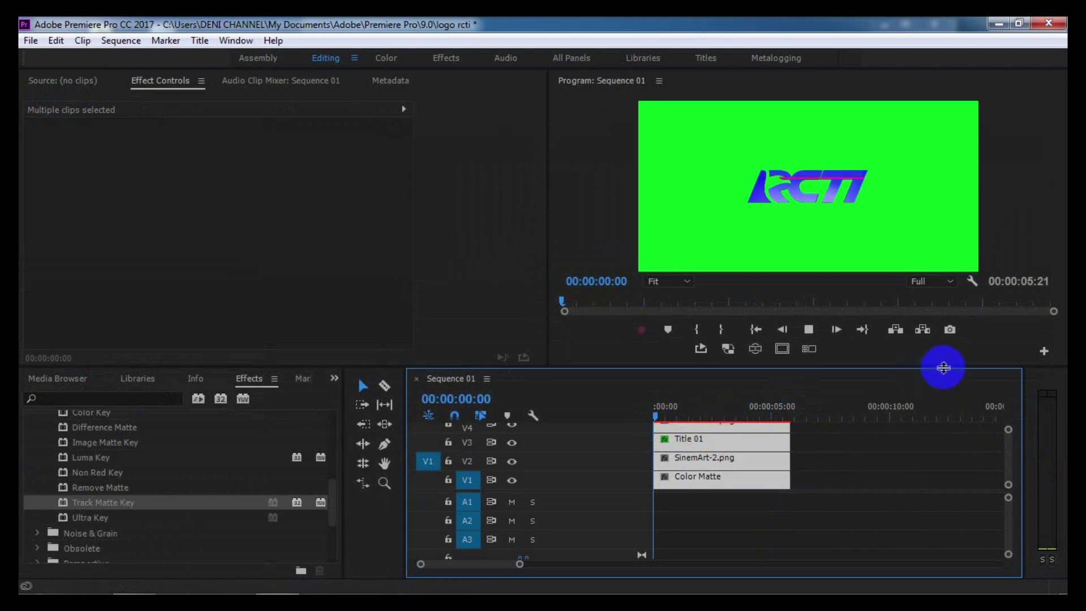
key("space")
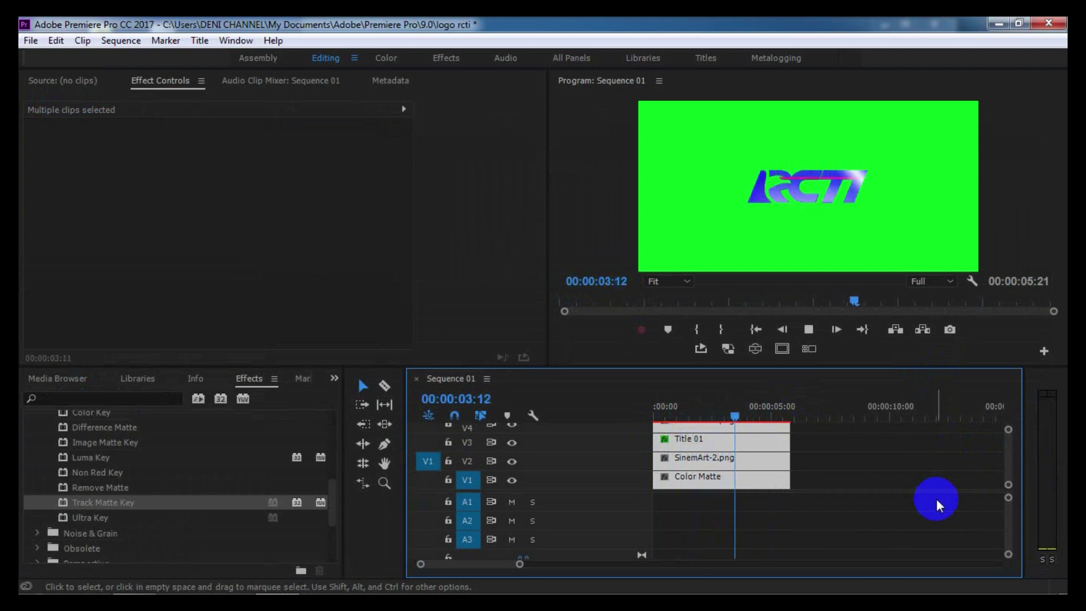
key("space")
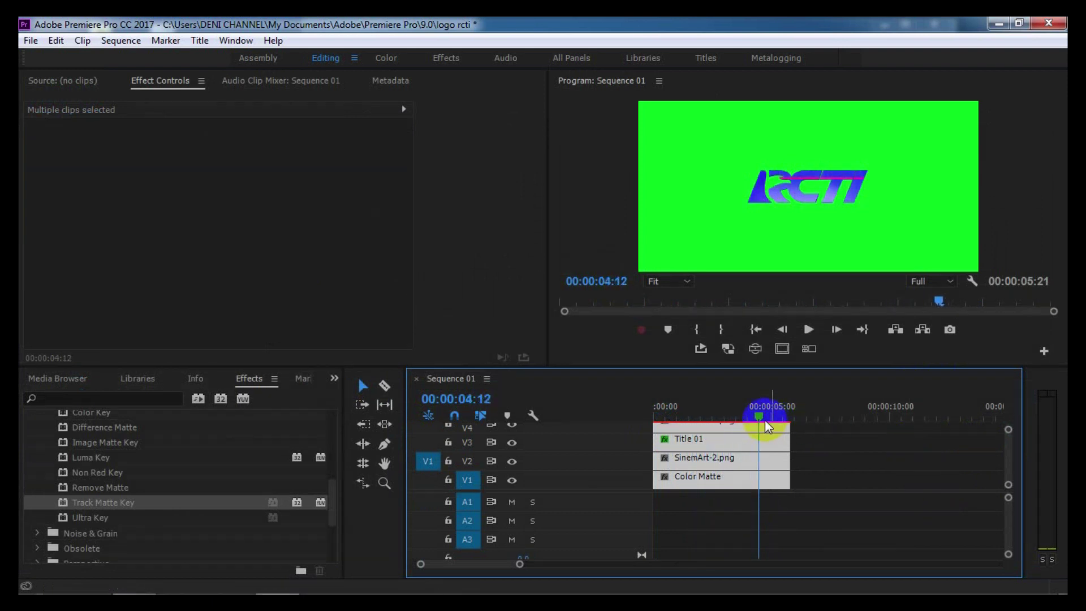
left_click_drag(763, 416, 655, 436)
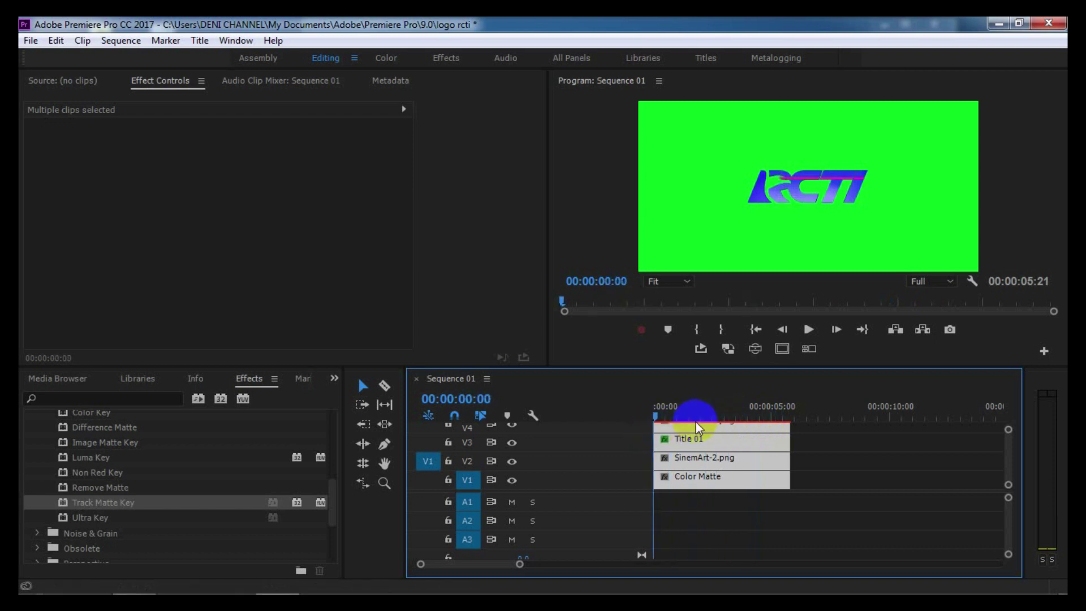
Render the sequence previews and replay the sheen animation in a maximized Program Monitor
key("Return")
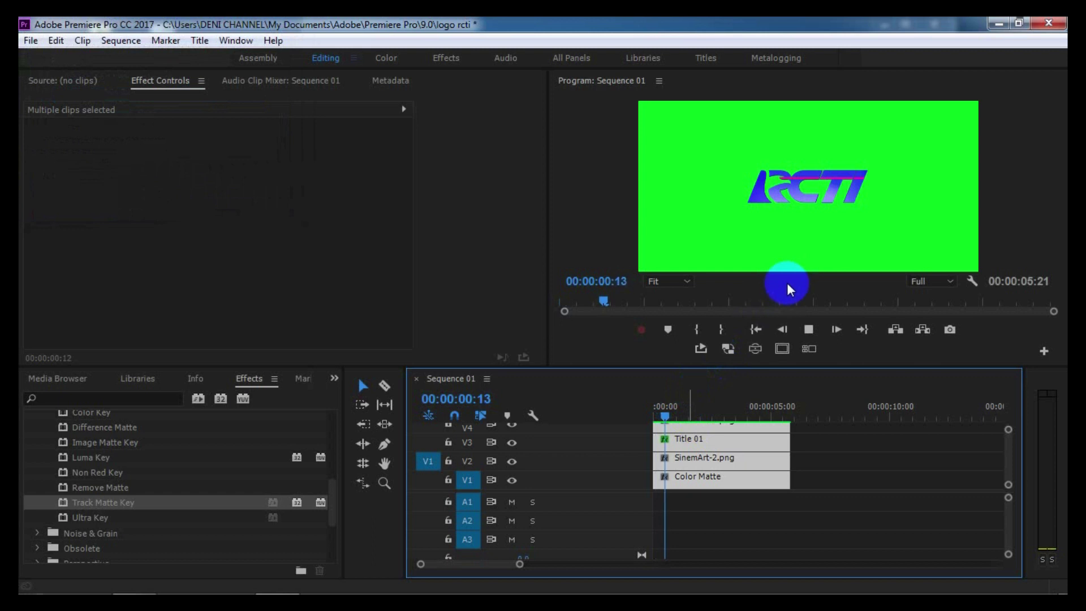
left_click(809, 331)
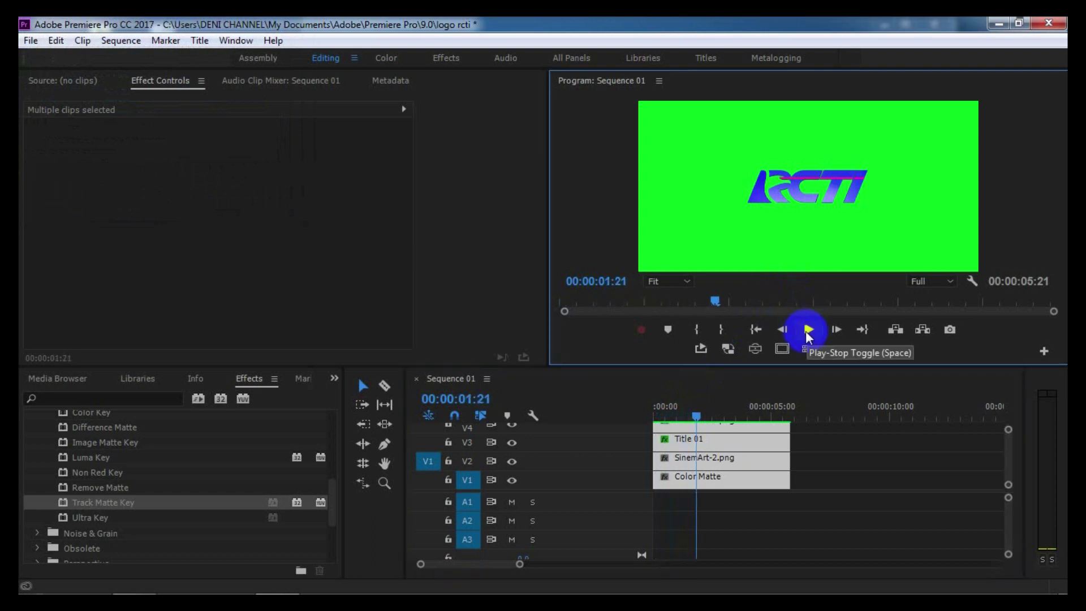
key("grave")
left_click_drag(351, 515, 31, 514)
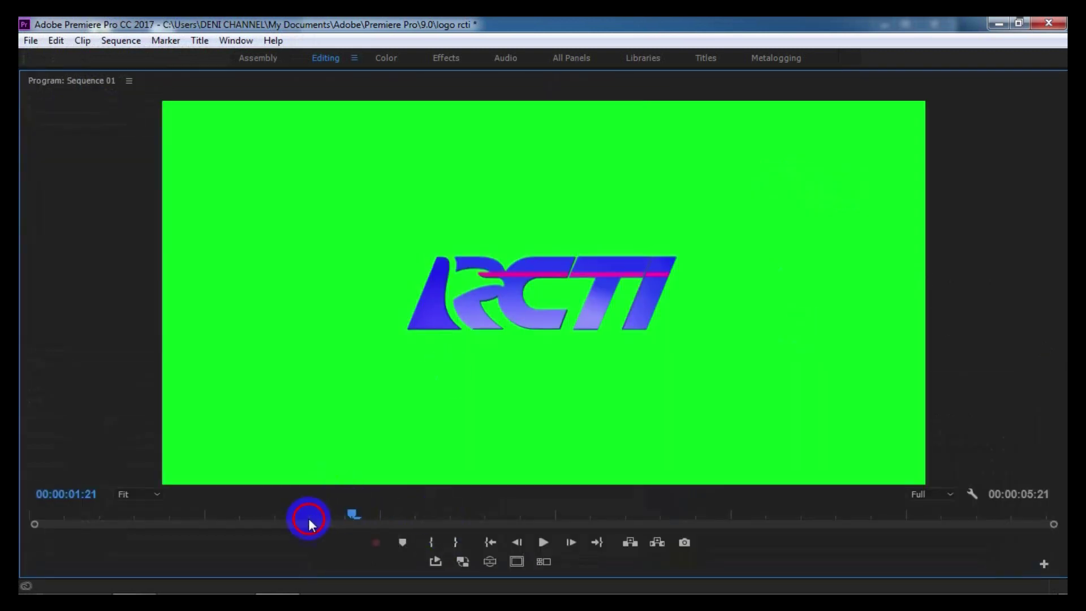
left_click(545, 543)
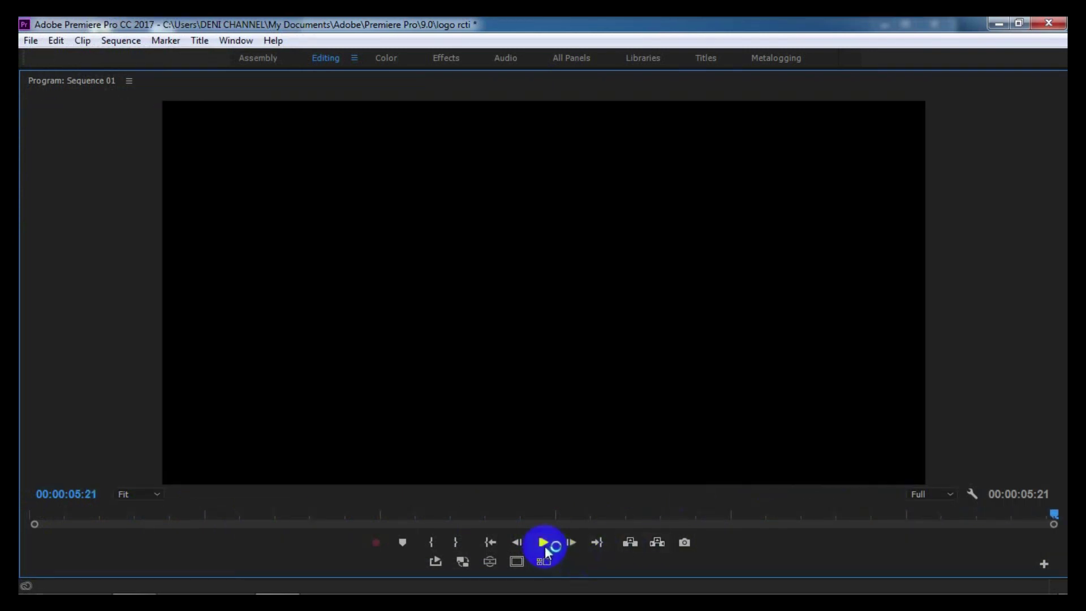
left_click(544, 543)
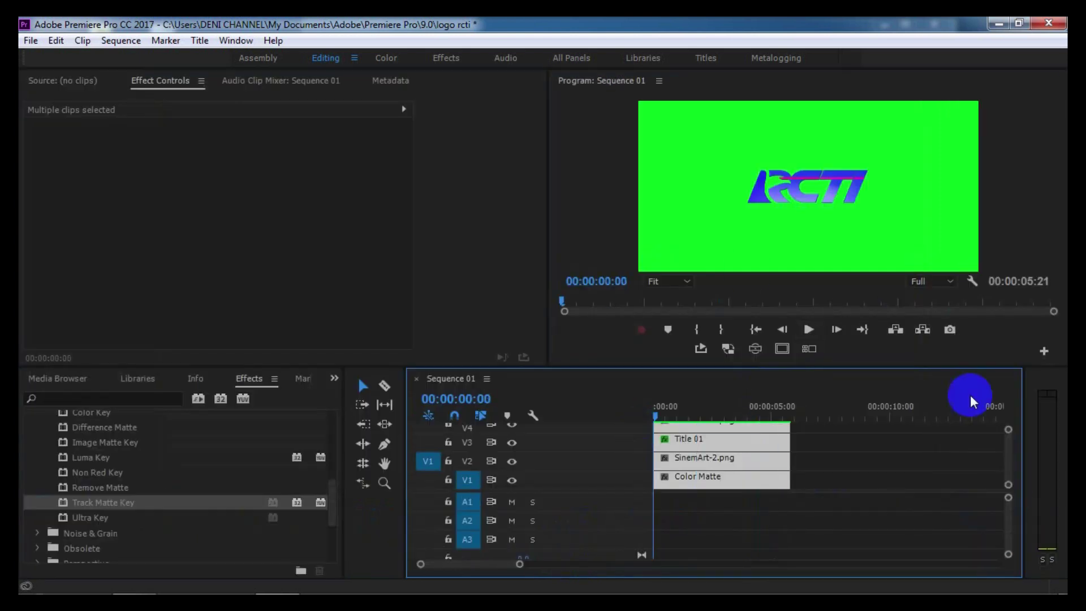
left_click(31, 40)
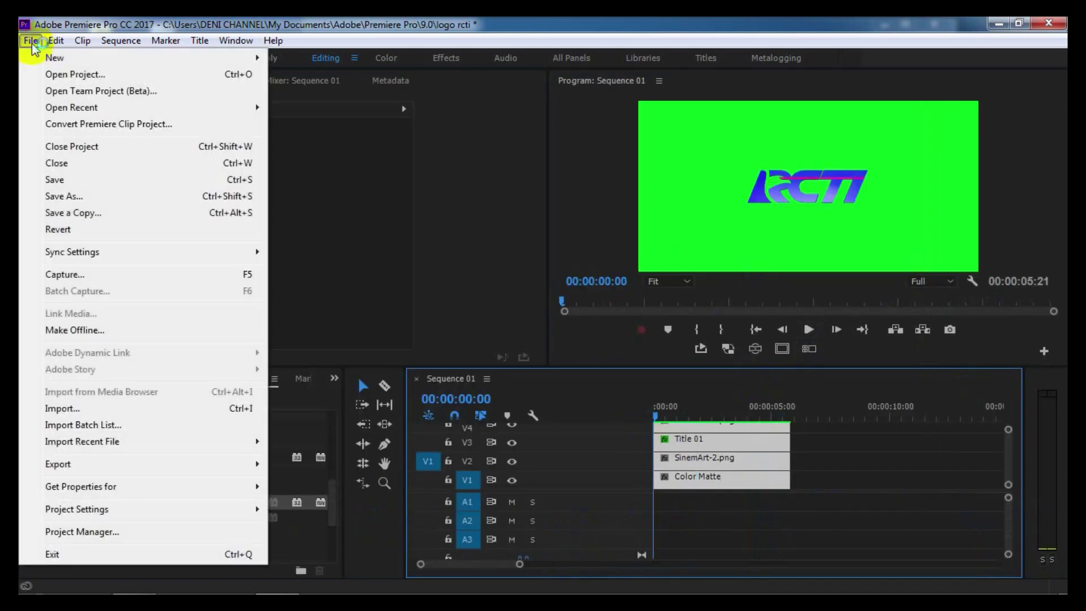
mouse_move(57, 463)
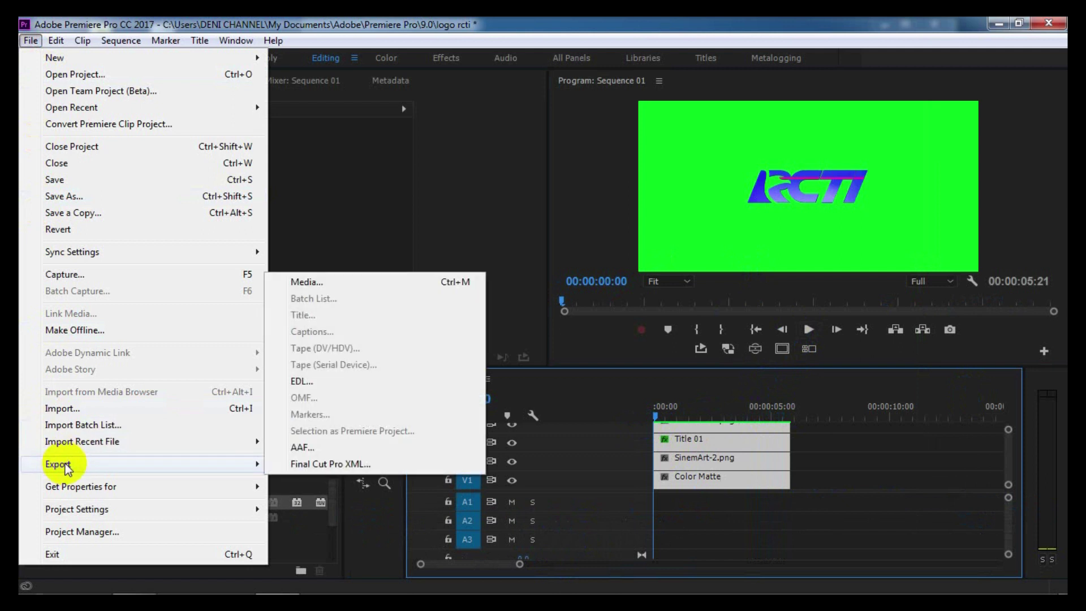
left_click(323, 283)
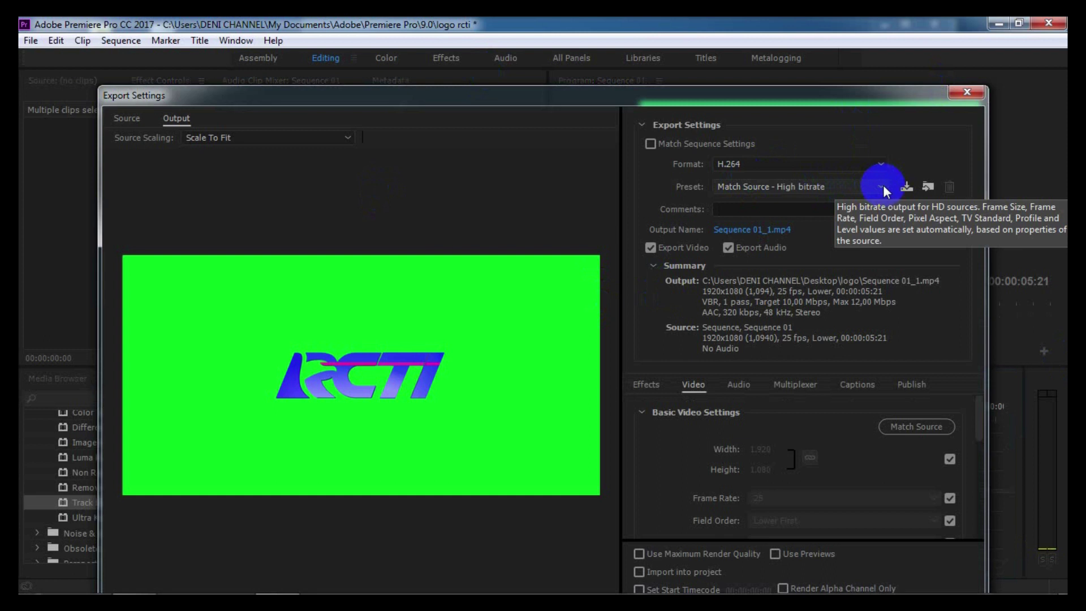
left_click(974, 93)
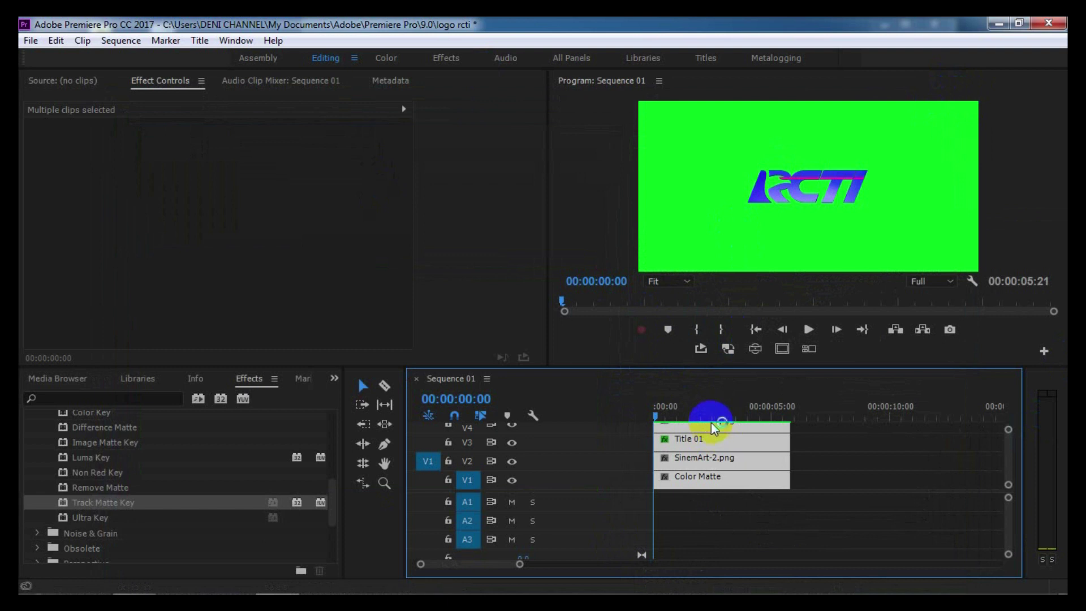
left_click_drag(713, 428, 668, 423)
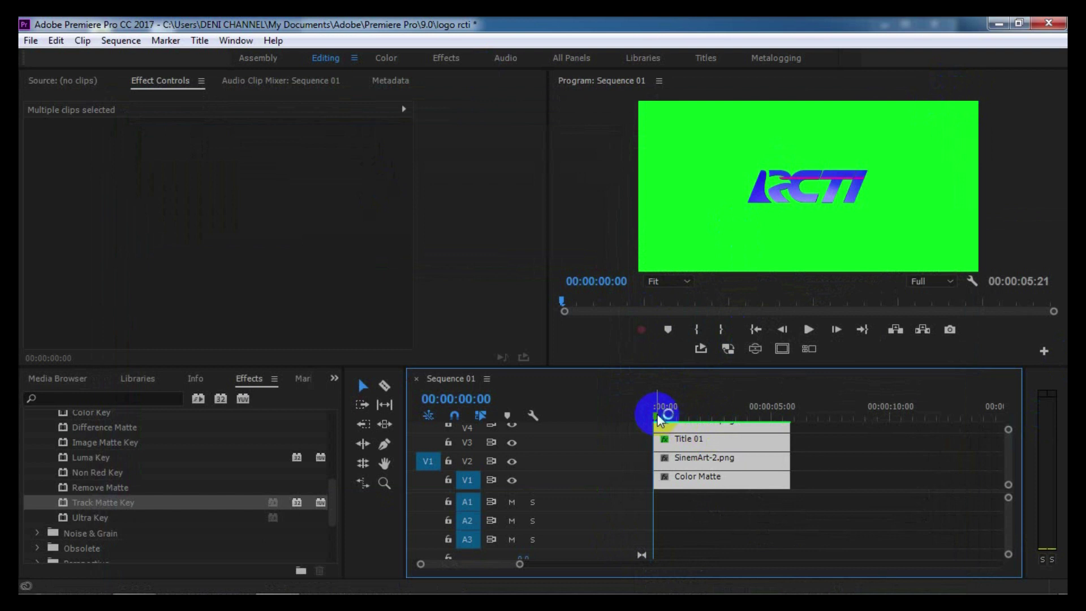
left_click_drag(658, 415, 733, 421)
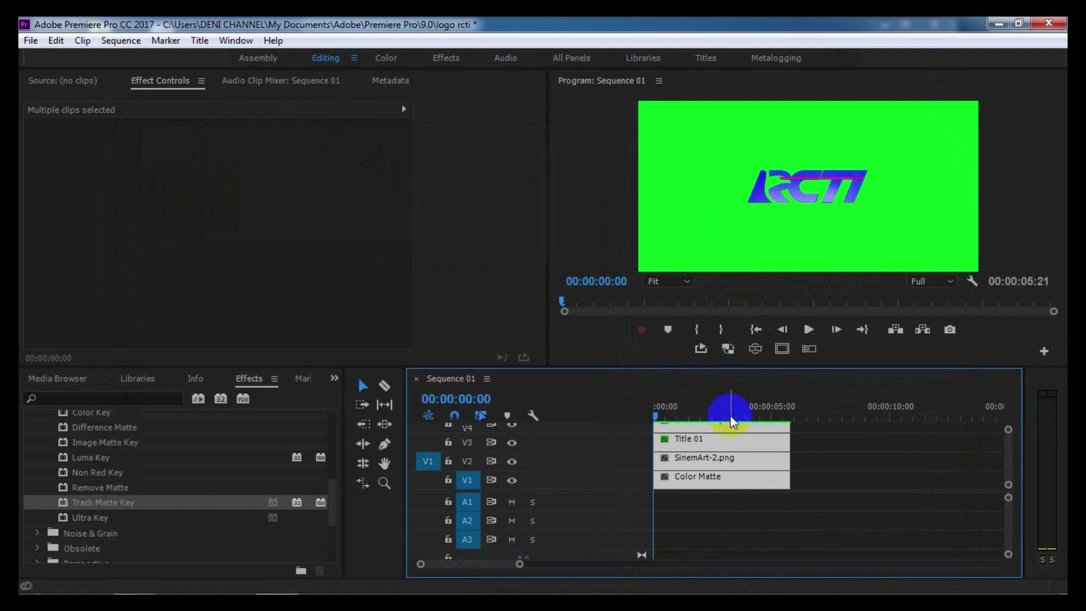